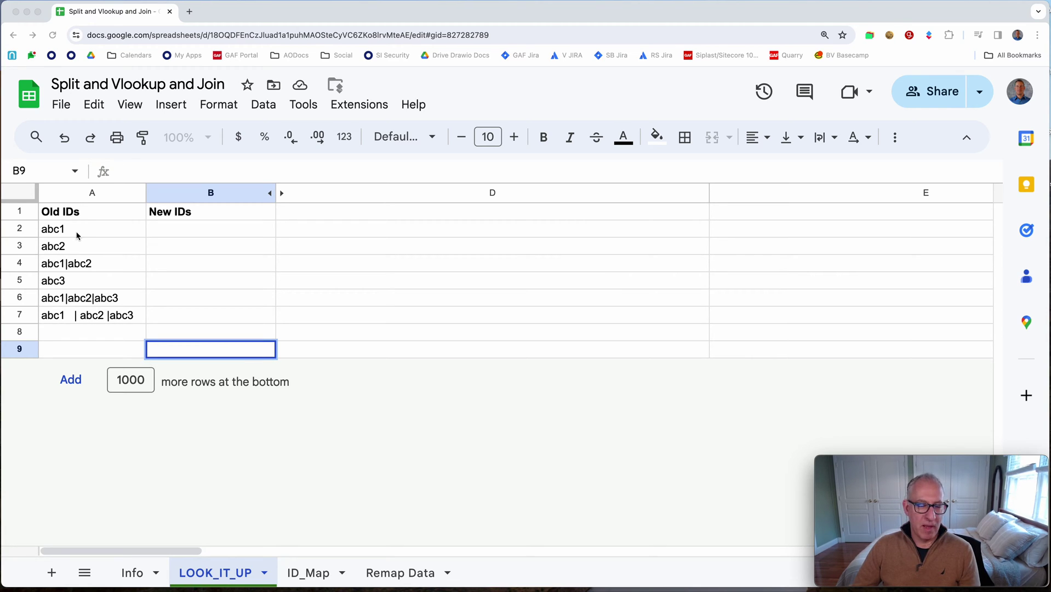
# - Review the pipe-separated old IDs on the LOOK_IT_UP sheet and the old-to-new ID pairs on the ID_Map sheet
pyautogui.click(88, 317)
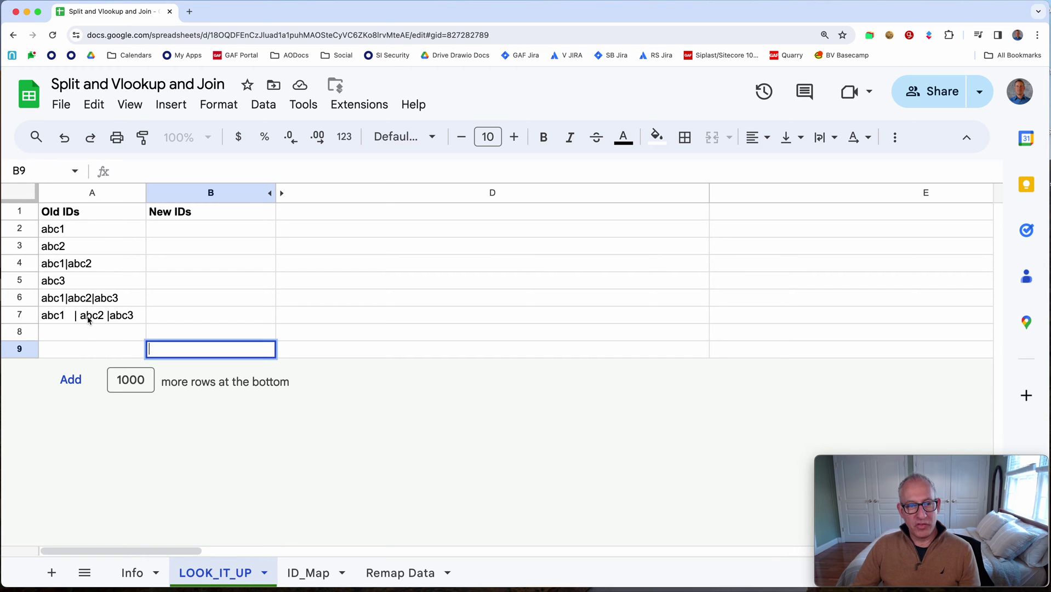
pyautogui.click(80, 319)
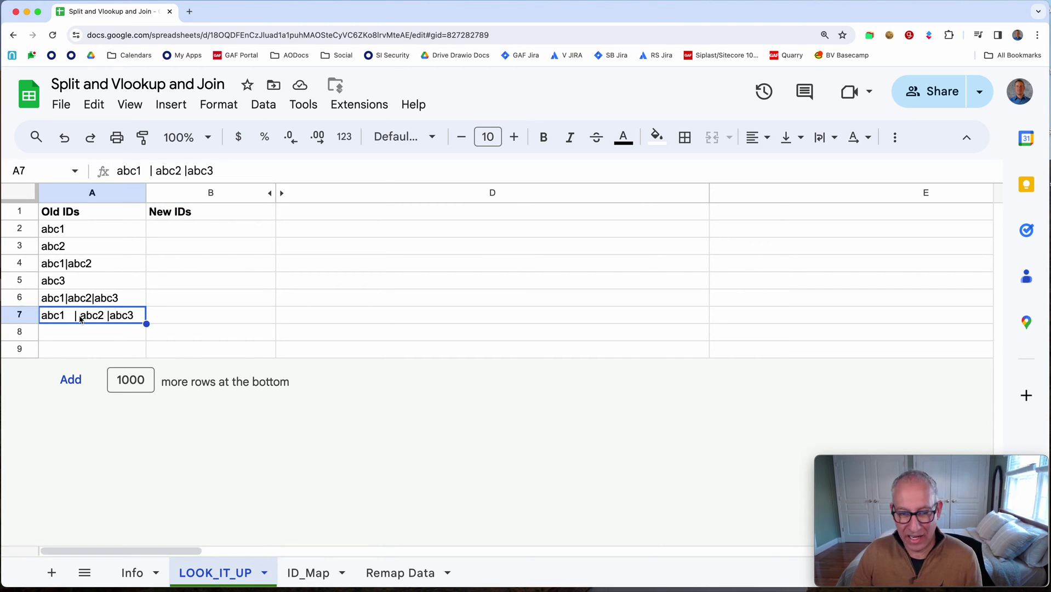
pyautogui.click(117, 300)
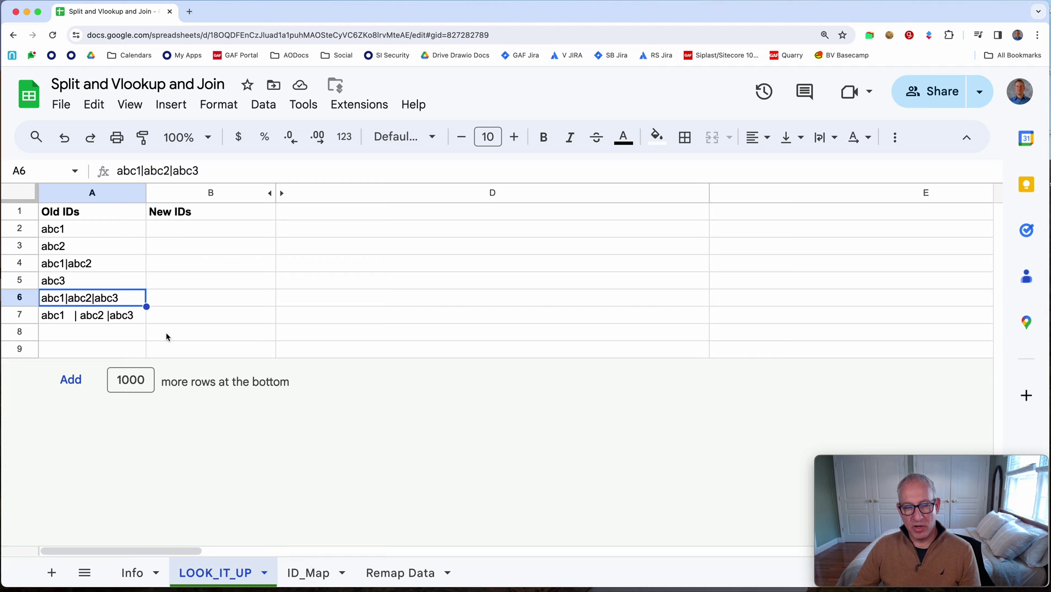
pyautogui.click(304, 573)
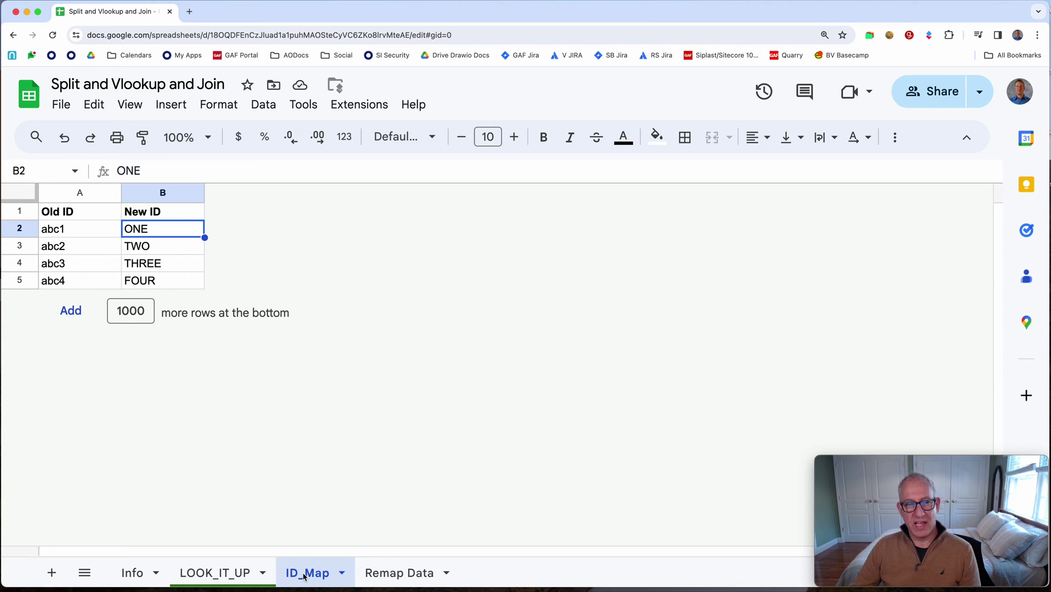
pyautogui.moveTo(74, 228); pyautogui.dragTo(72, 267)
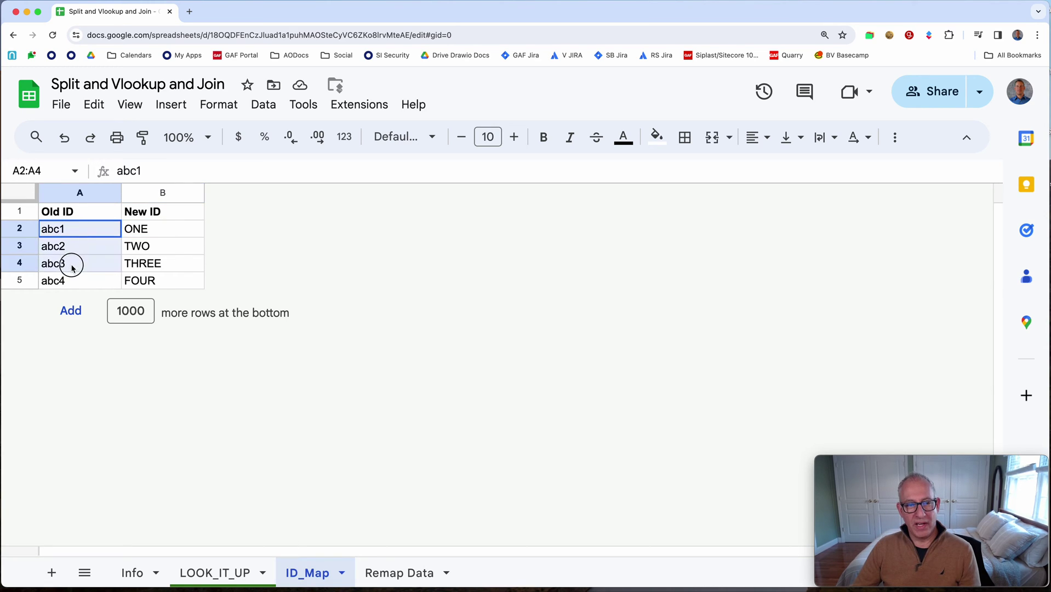
pyautogui.moveTo(142, 229); pyautogui.dragTo(140, 282)
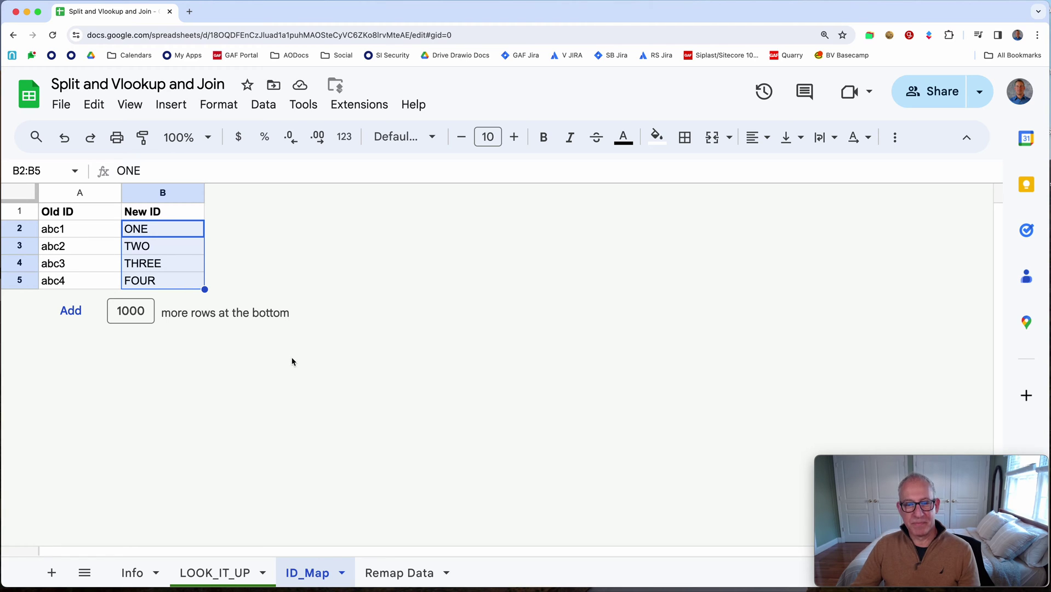
pyautogui.click(403, 575)
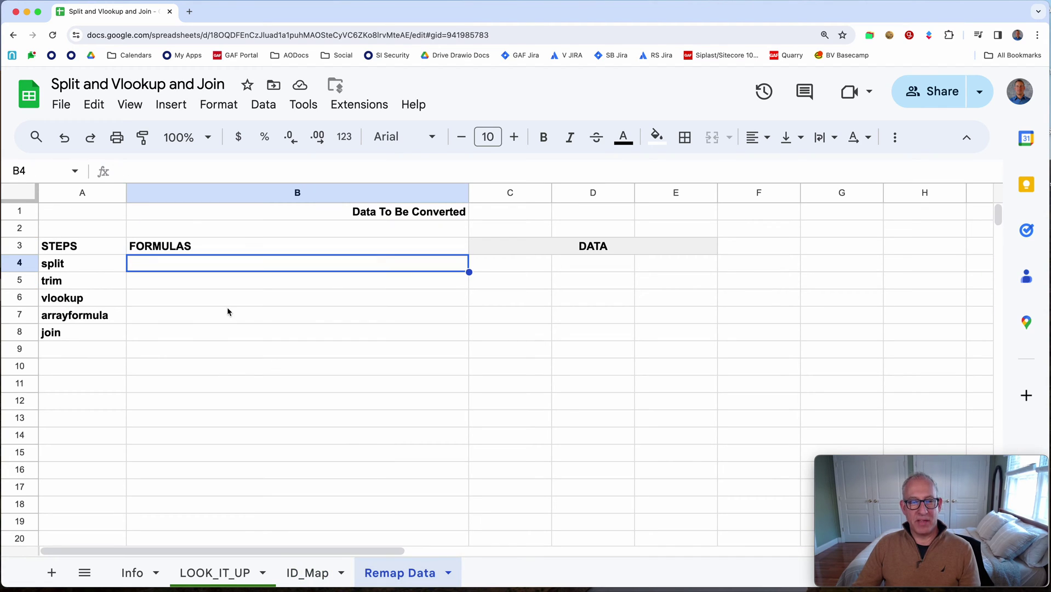
pyautogui.click(503, 215)
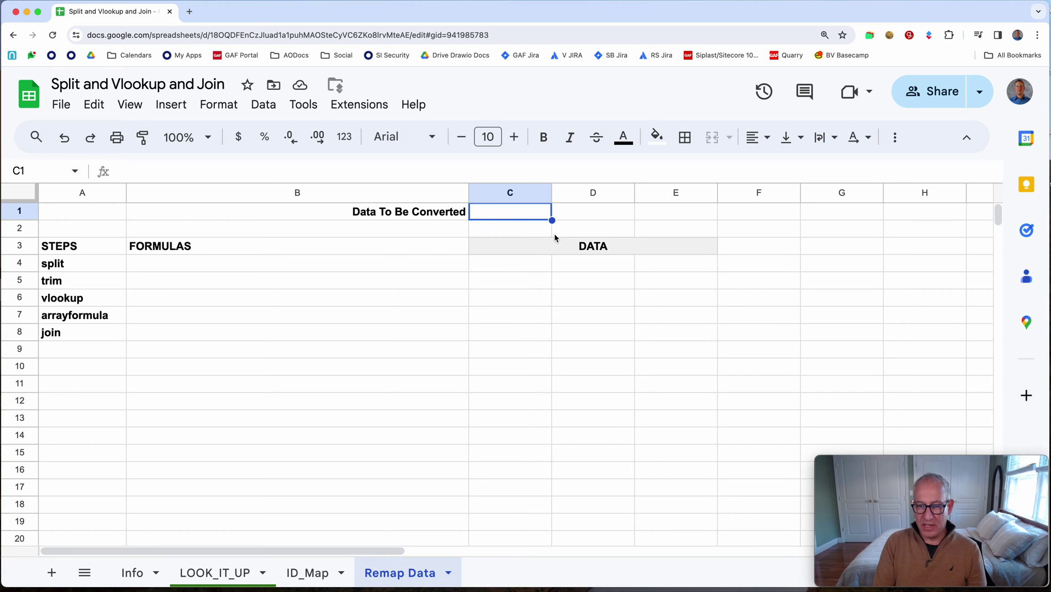
pyautogui.write('abc1')
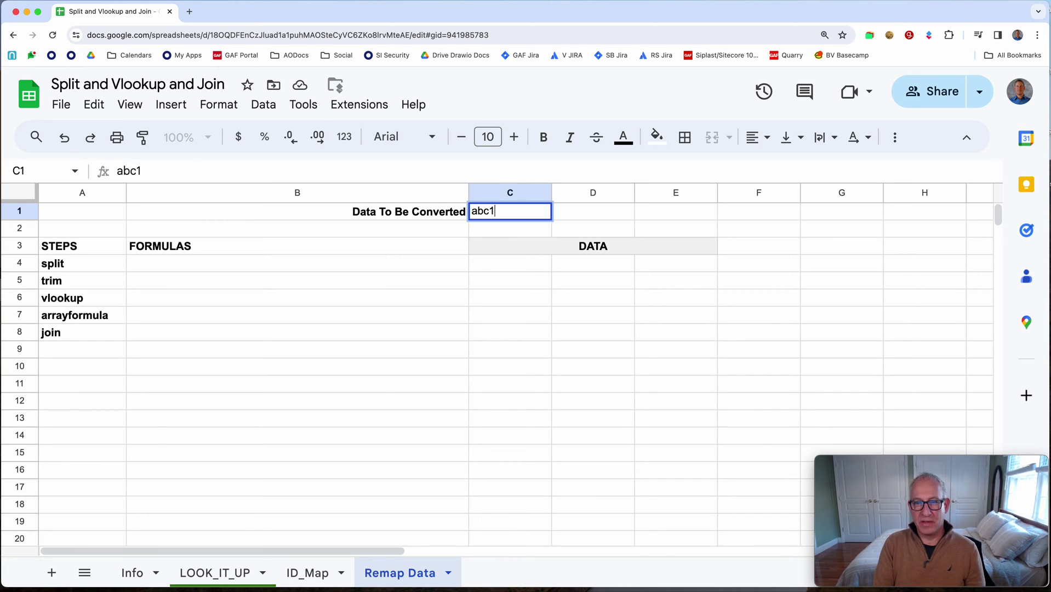
pyautogui.write(',')
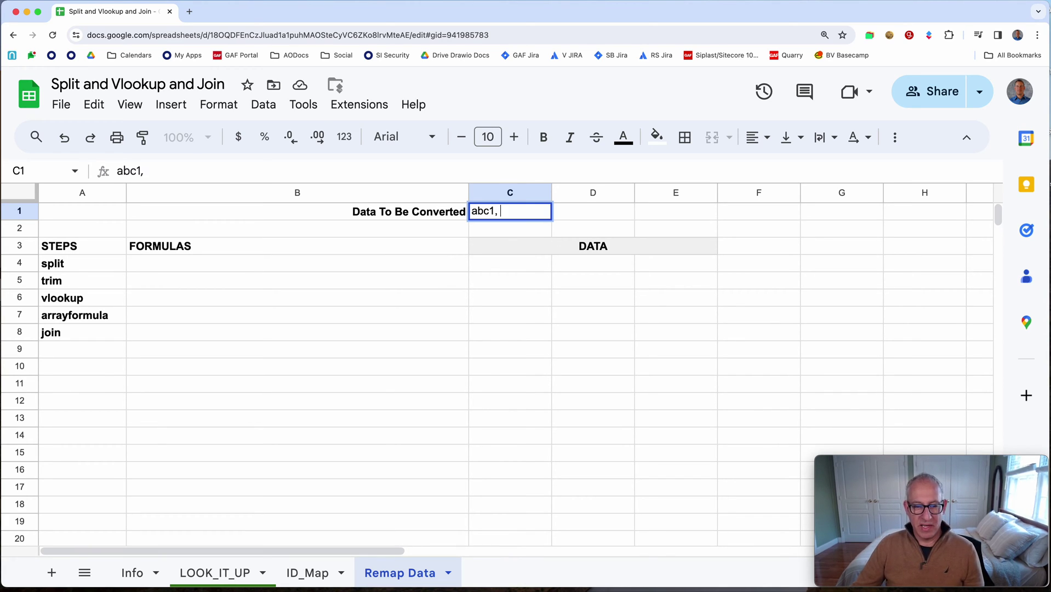
# - Copy the ID string "abc1 | abc2 |abc3" from A7 of LOOK_IT_UP into C1 of Remap Data
pyautogui.click(229, 573)
pyautogui.click(99, 315)
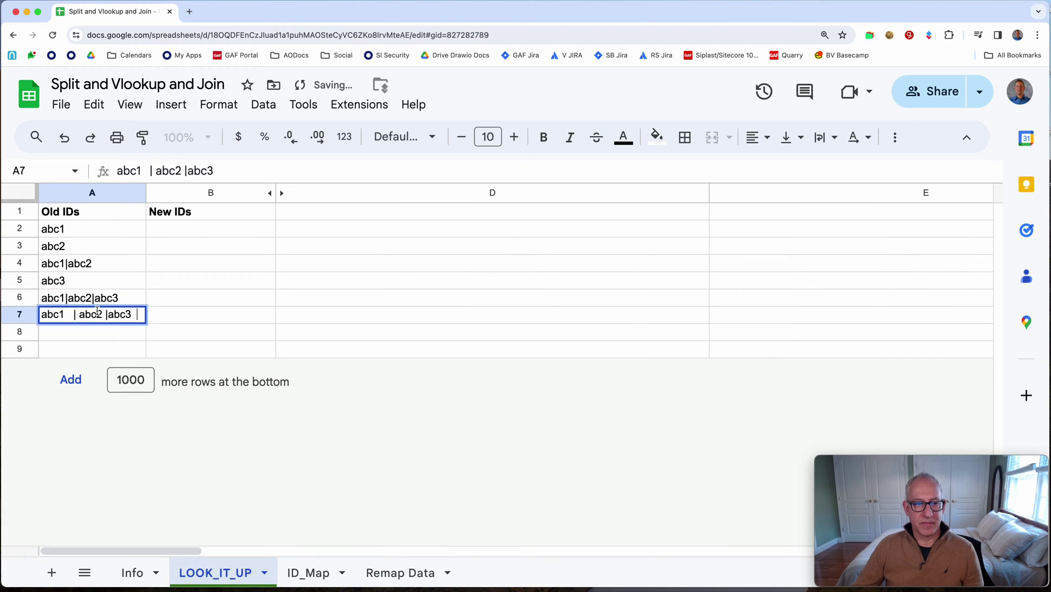
pyautogui.tripleClick(198, 171)
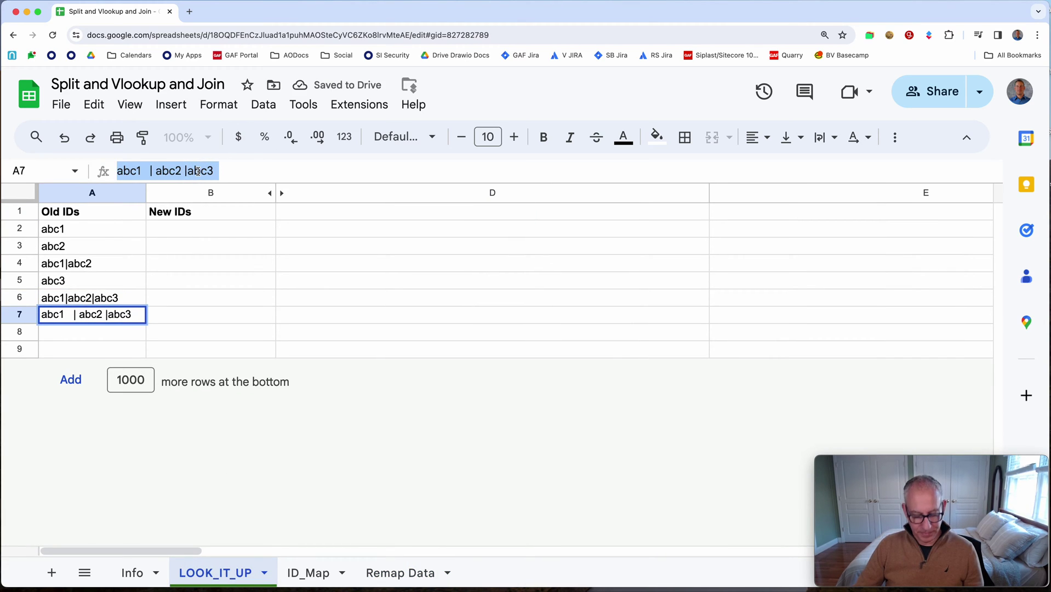
pyautogui.click(404, 573)
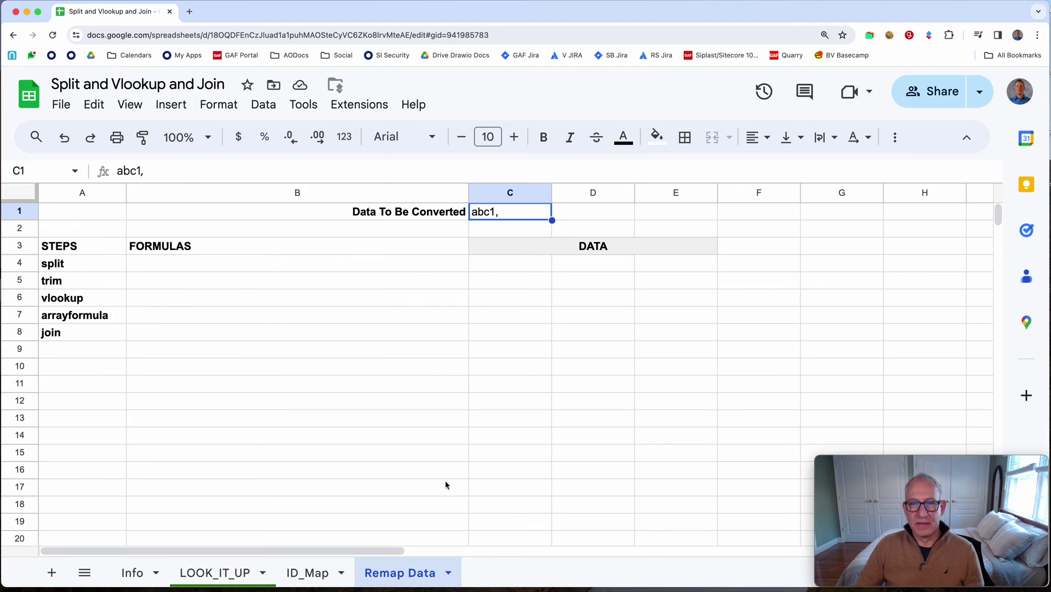
pyautogui.tripleClick(501, 210)
pyautogui.write('abc1   | abc2 |abc3')
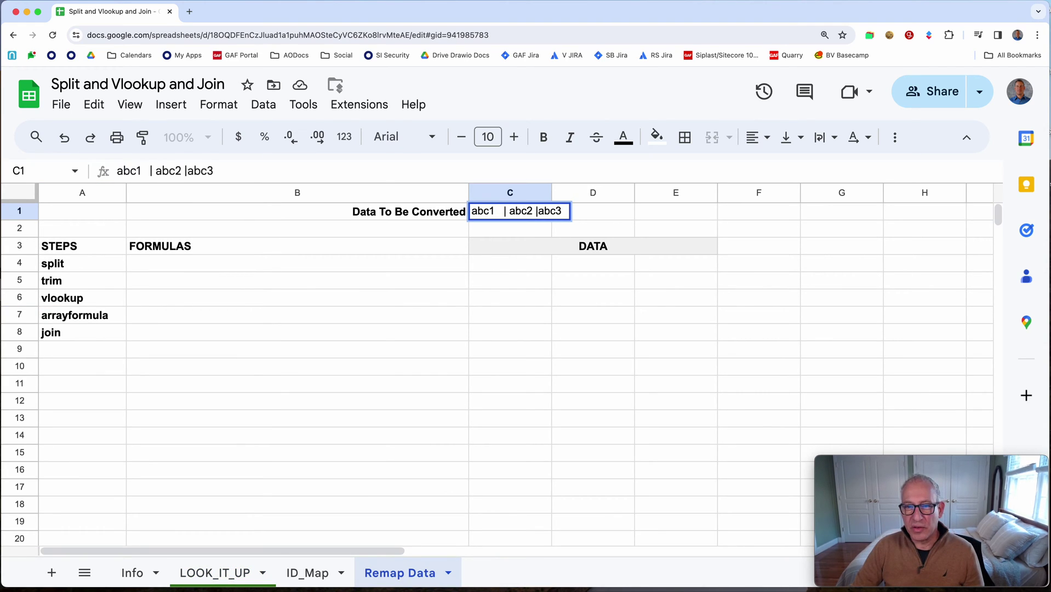
# - Add extra spaces around the pipe separators between abc1, abc2 and abc3 in cell C1
pyautogui.click(513, 212)
pyautogui.press('BackSpace')
pyautogui.press('Left')
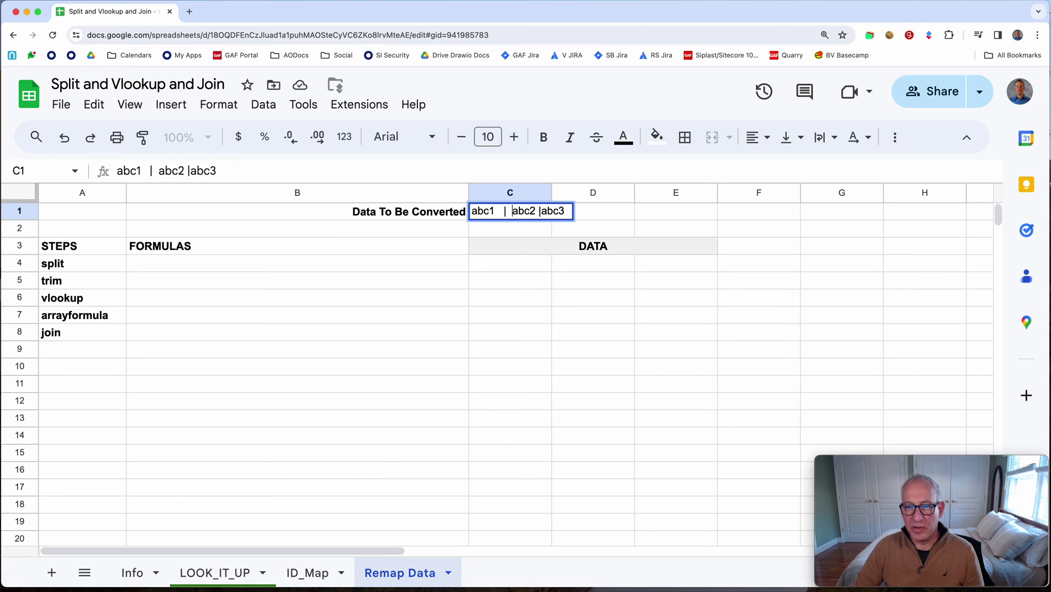
pyautogui.press('Right')
pyautogui.press('Right')
pyautogui.press('Right')
pyautogui.click(551, 212)
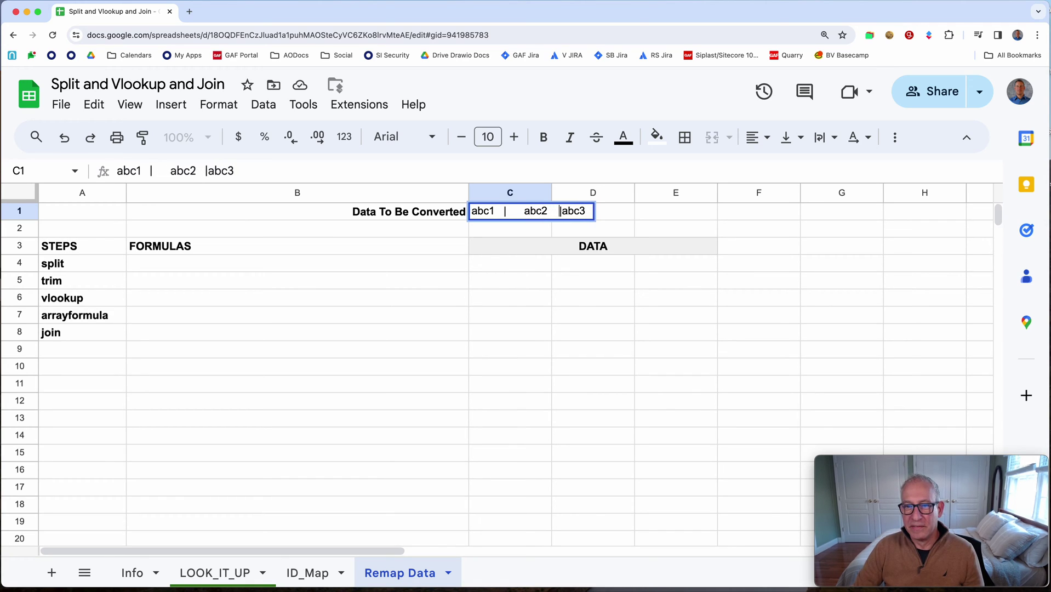
pyautogui.write('.')
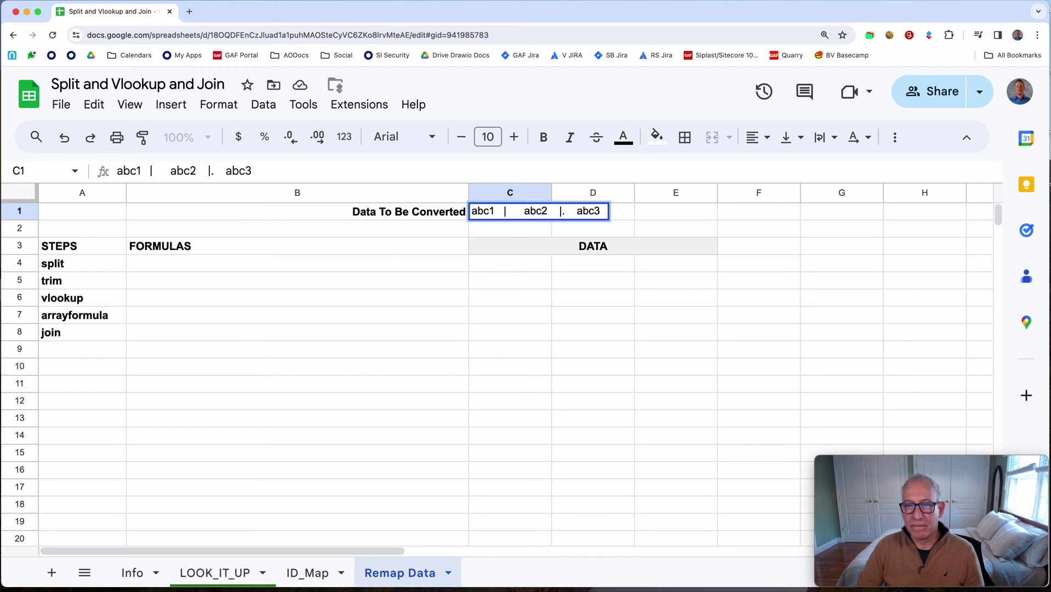
pyautogui.press('BackSpace')
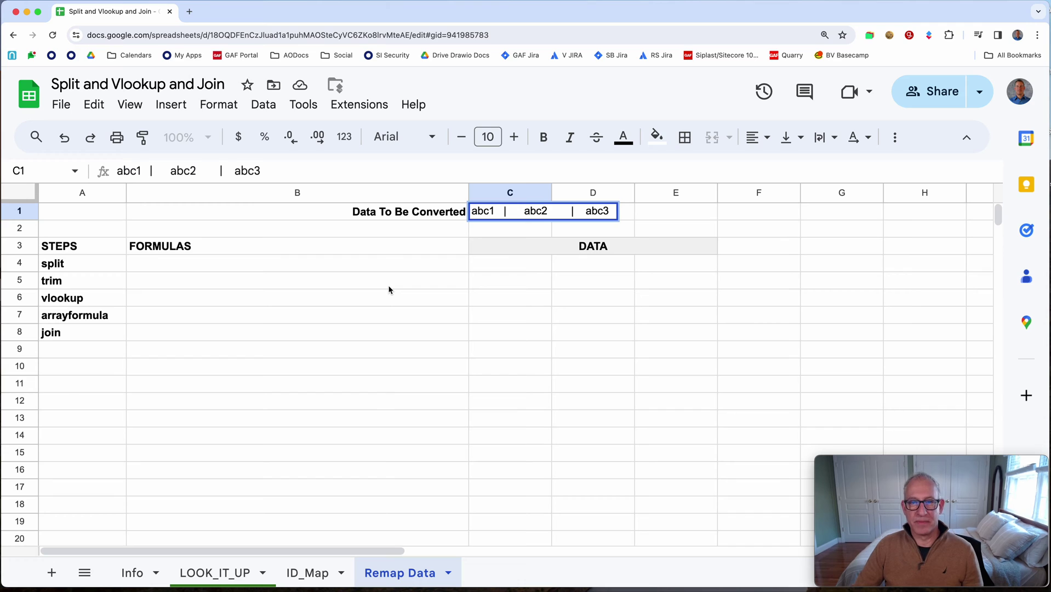
pyautogui.press('Return')
pyautogui.click(510, 211)
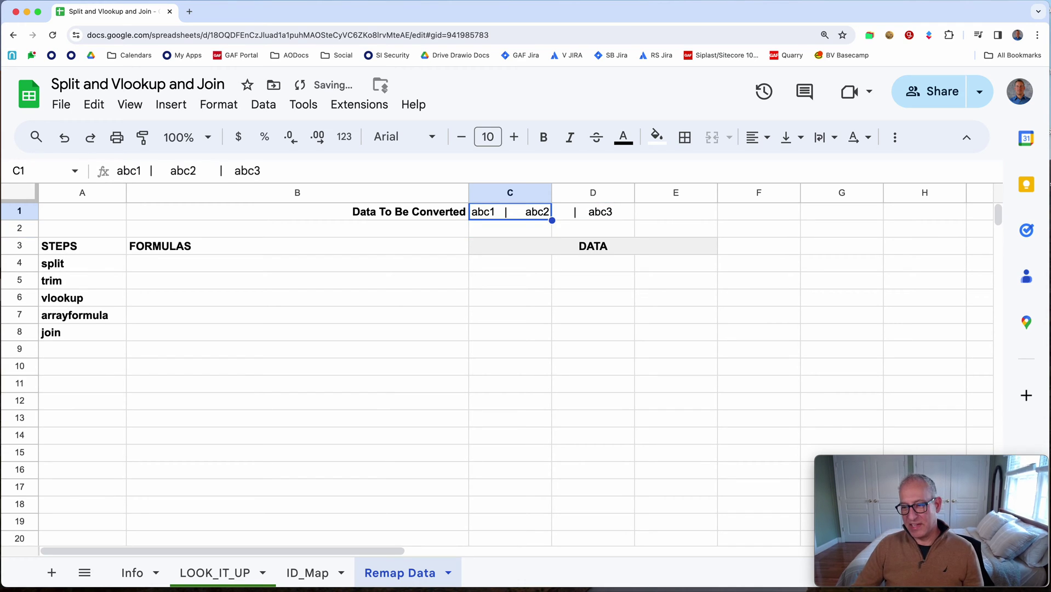
# - Review the listed steps from split to join in cells A4 to A8
pyautogui.click(83, 266)
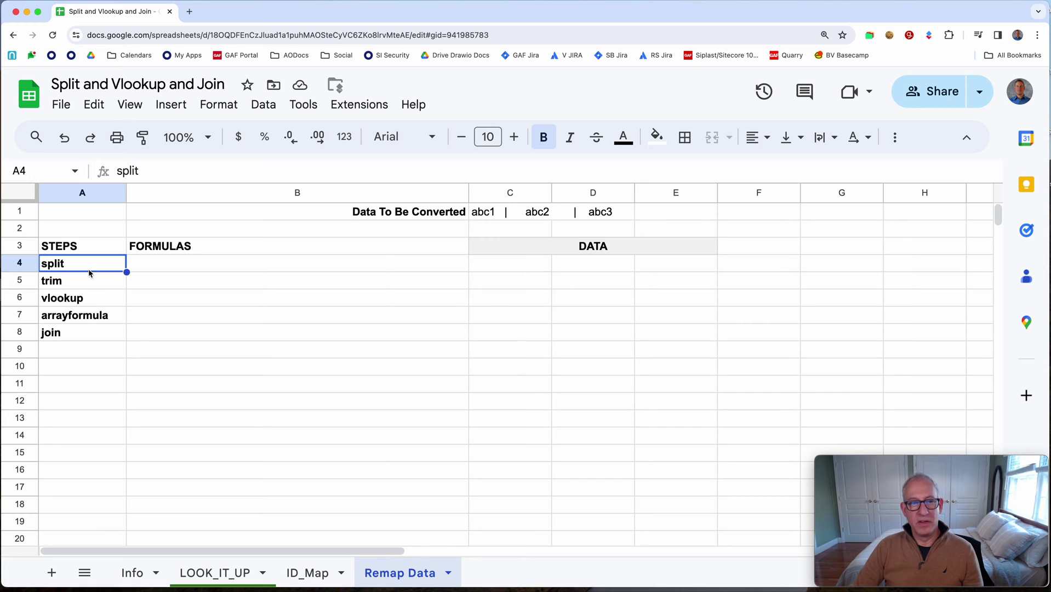
pyautogui.press('Down')
pyautogui.press('Down')
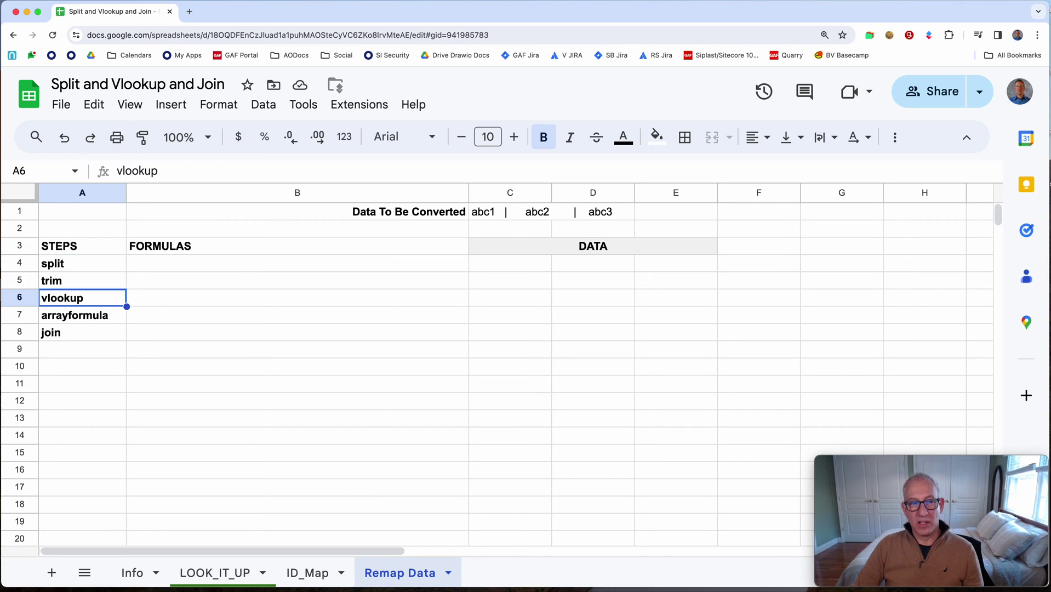
pyautogui.press('Down')
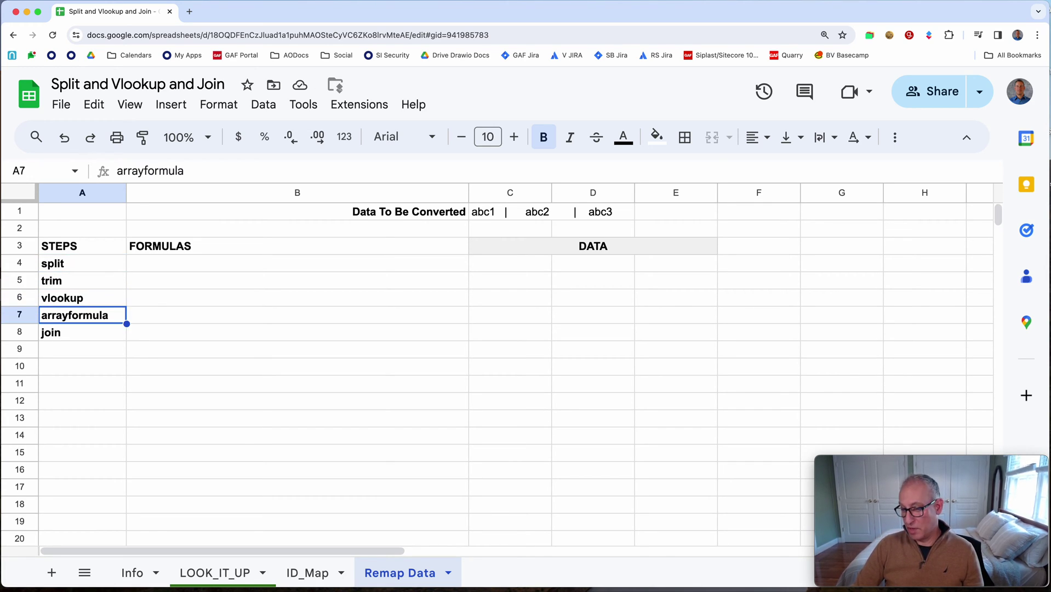
pyautogui.press('Down')
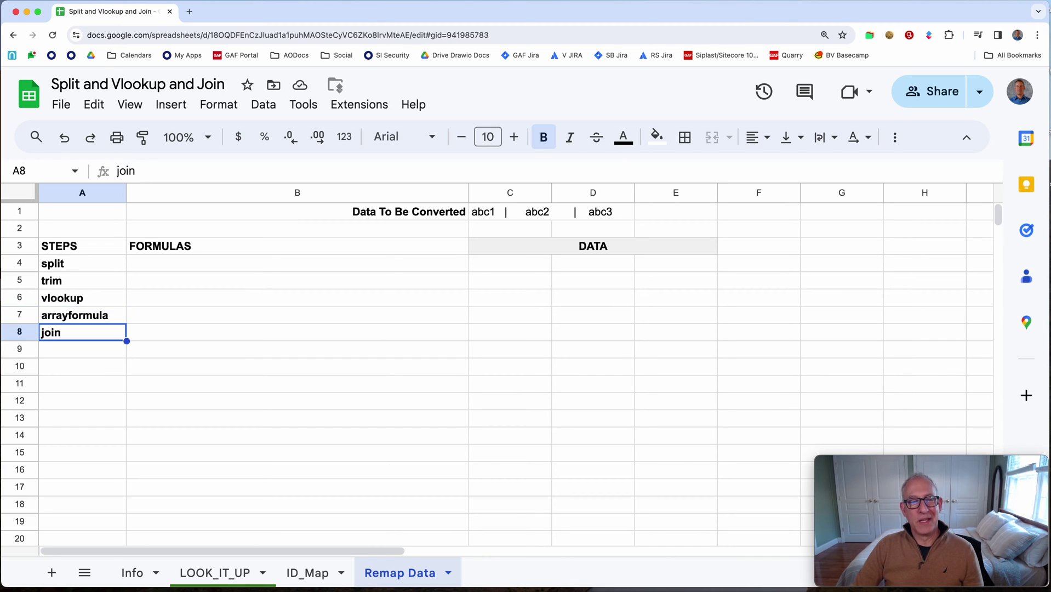
# - Enter the formula =SPLIT(C1) in cell C4, the first data cell of the split row
pyautogui.press('Right')
pyautogui.press('Right')
pyautogui.press('Right')
pyautogui.press('Up')
pyautogui.press('Up')
pyautogui.press('Up')
pyautogui.press('Up')
pyautogui.press('Up')
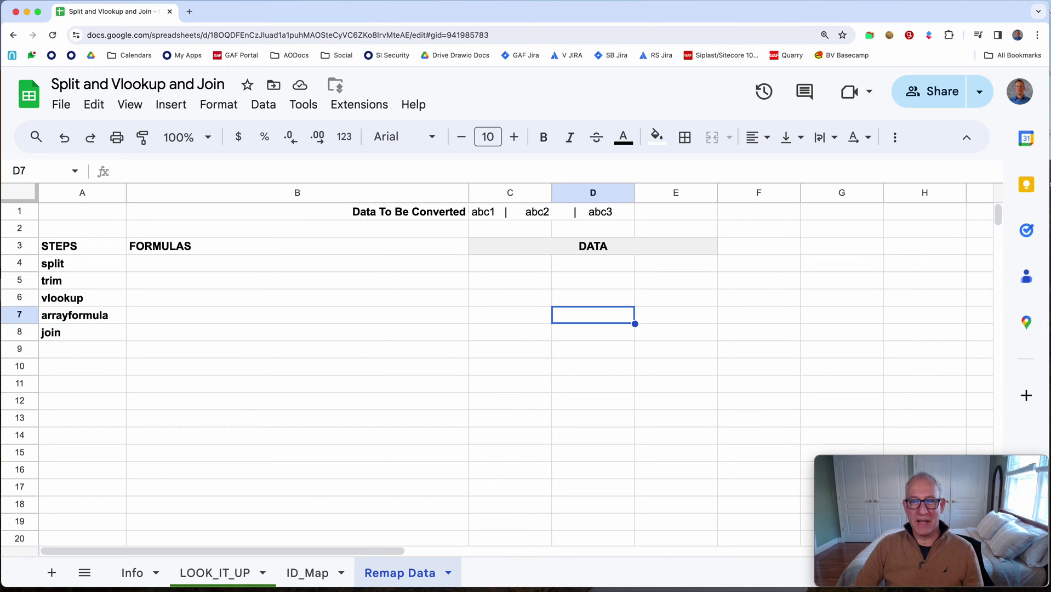
pyautogui.press('Left')
pyautogui.press('Down')
pyautogui.press('Right')
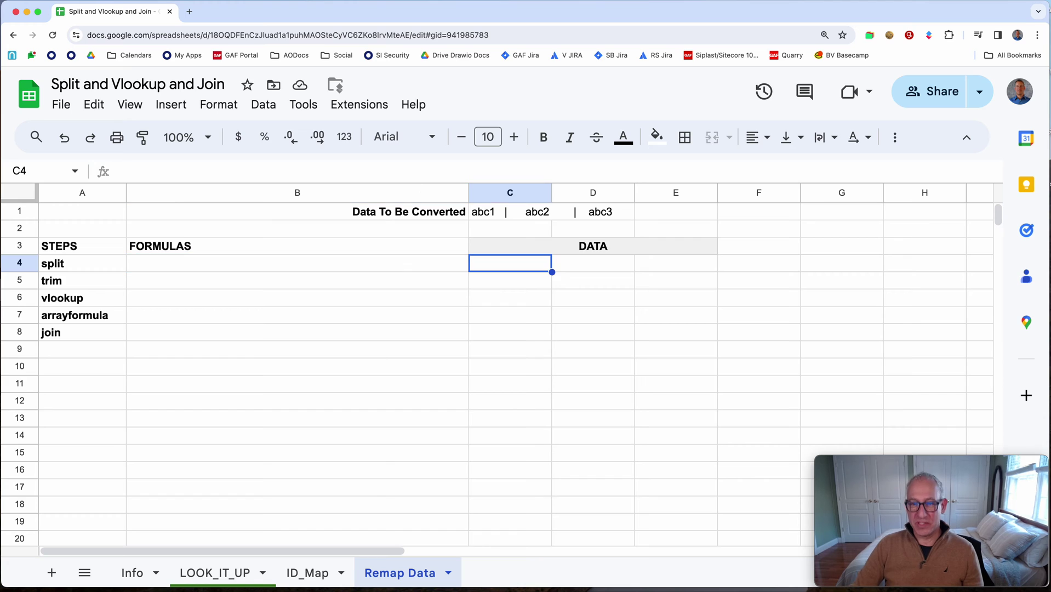
pyautogui.write('=')
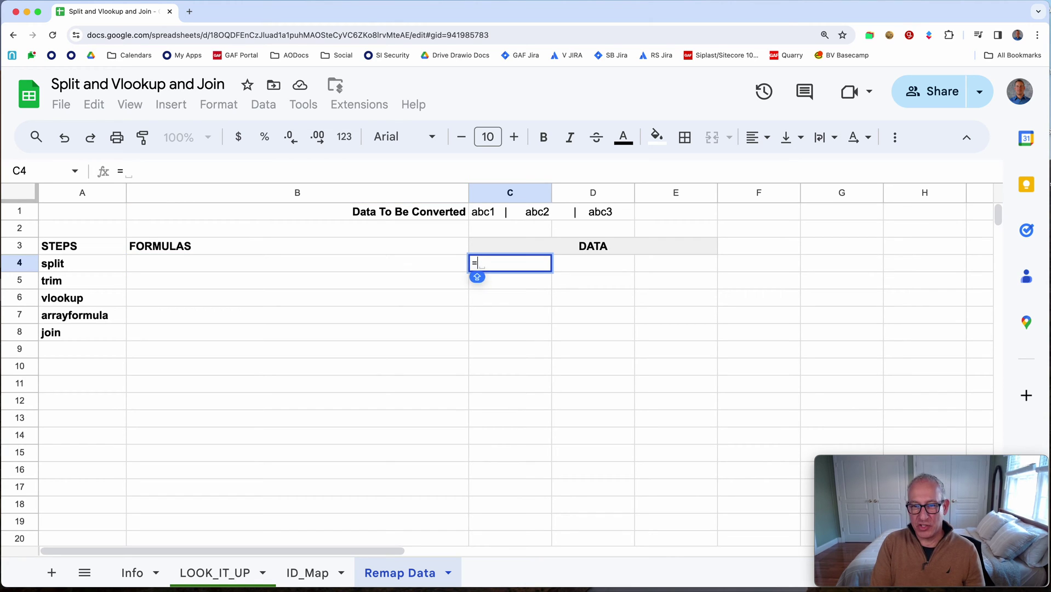
pyautogui.write('SPLIT(')
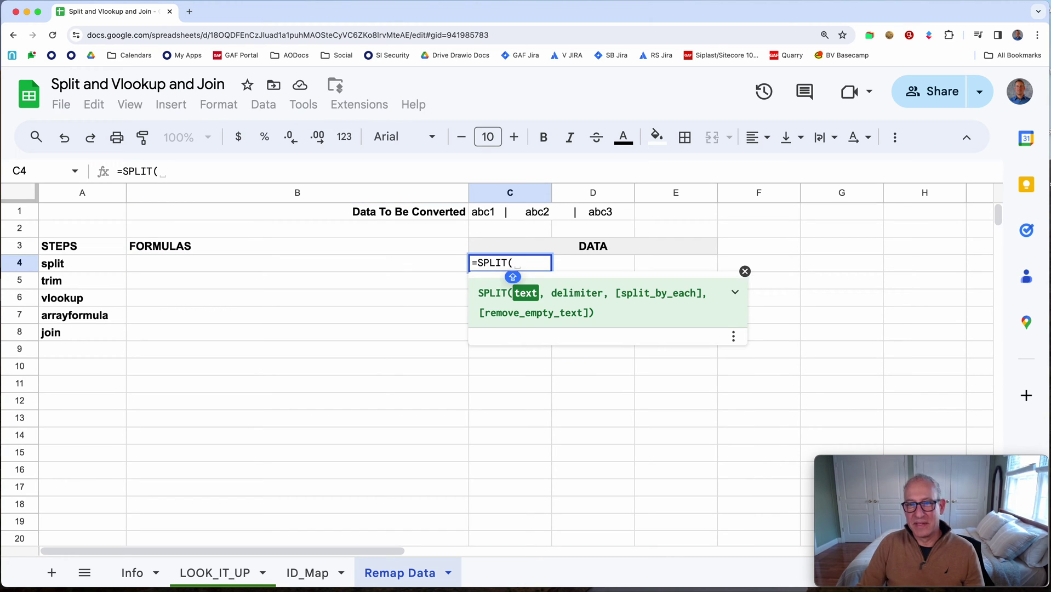
pyautogui.write('C1')
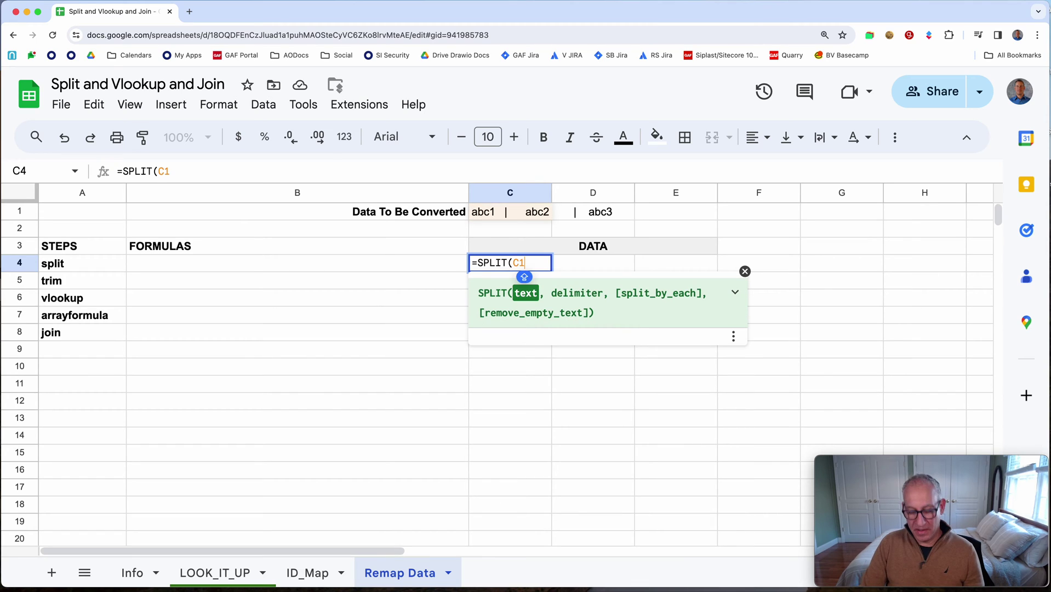
pyautogui.write(')')
pyautogui.press('Return')
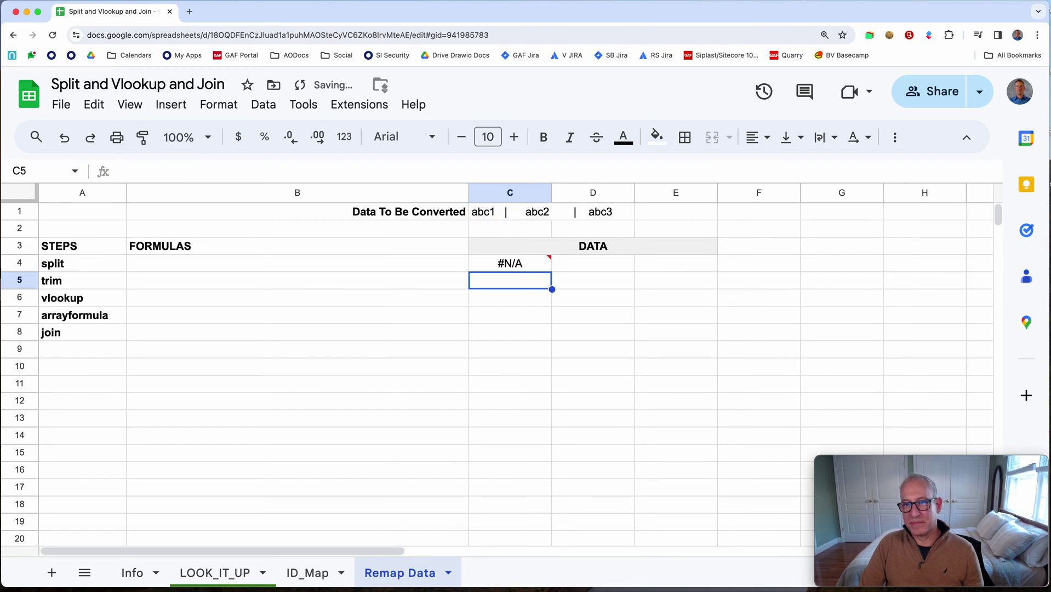
# - Add the pipe delimiter to the formula in C4 so it reads =SPLIT(C1,"|")
pyautogui.press('Up')
pyautogui.press('Return')
pyautogui.press('Left')
pyautogui.press('Left')
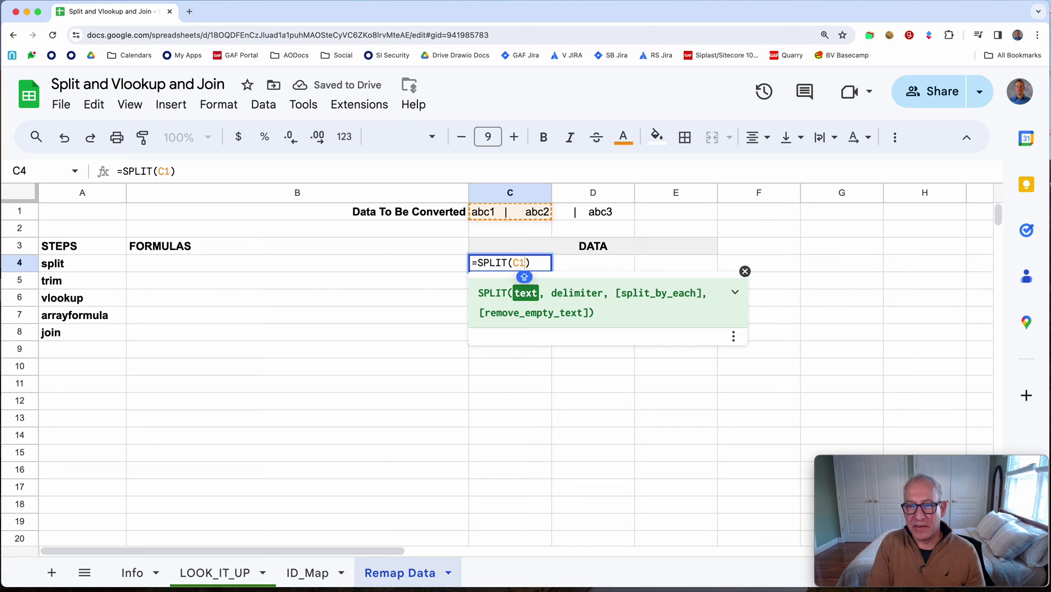
pyautogui.write(',"|"')
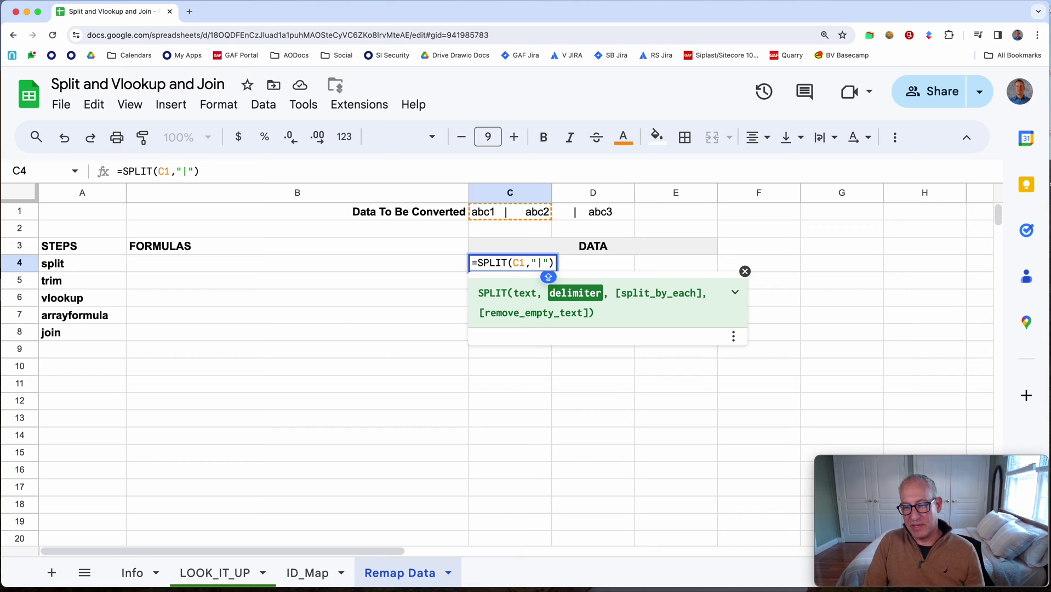
pyautogui.press('Return')
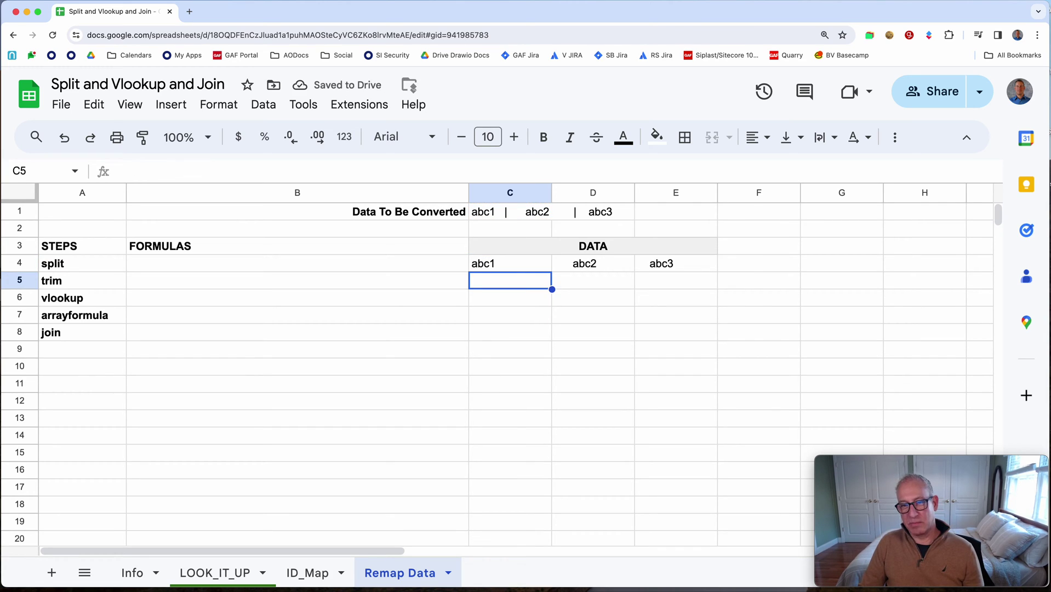
# - Inspect the contents of the split cells C4, D4 and E4 for surrounding spaces
pyautogui.click(509, 263)
pyautogui.click(592, 263)
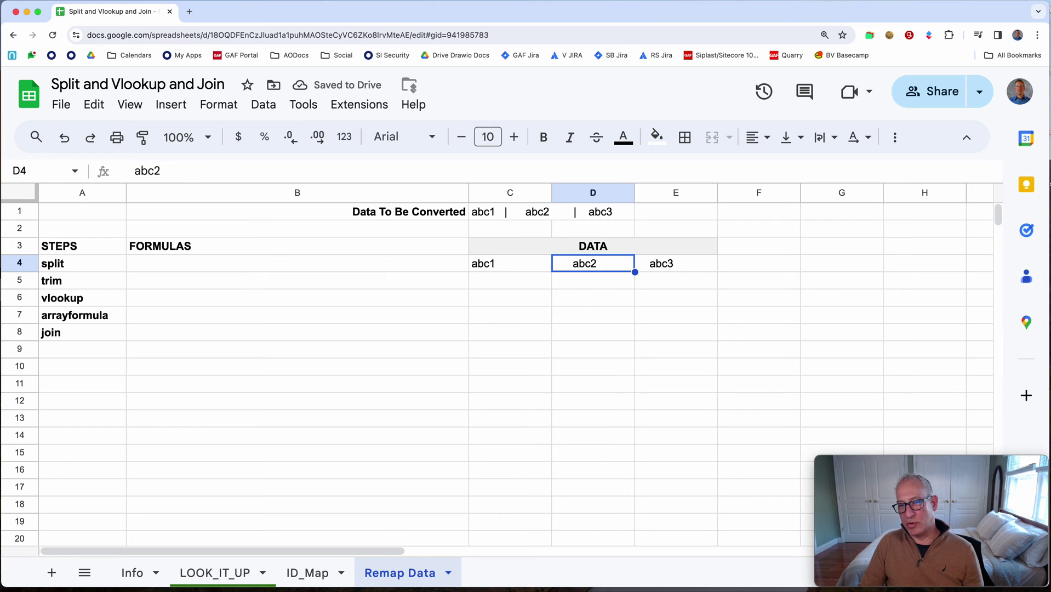
pyautogui.click(675, 263)
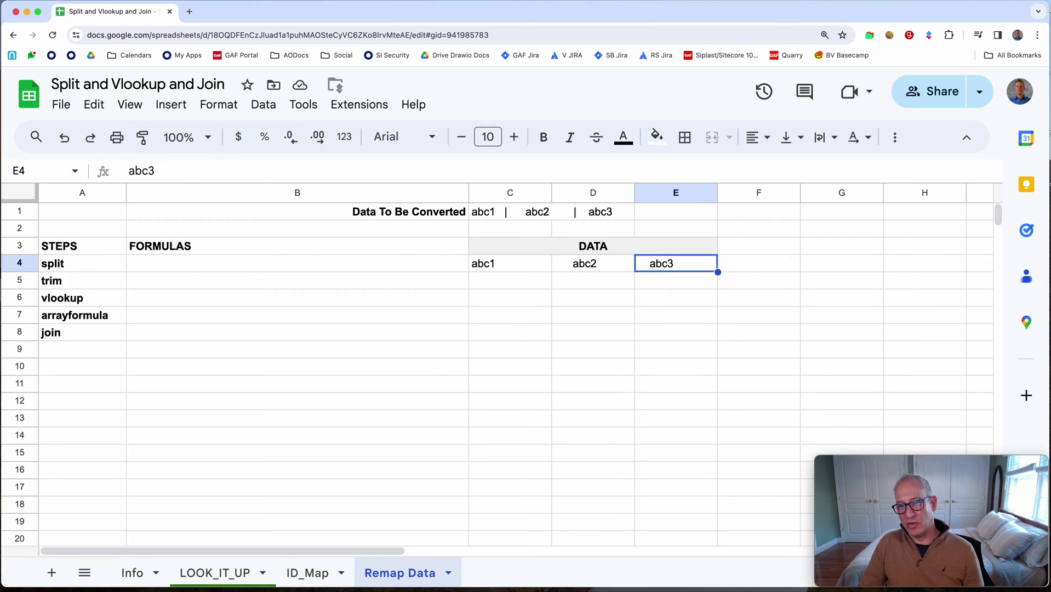
pyautogui.click(593, 263)
pyautogui.click(510, 263)
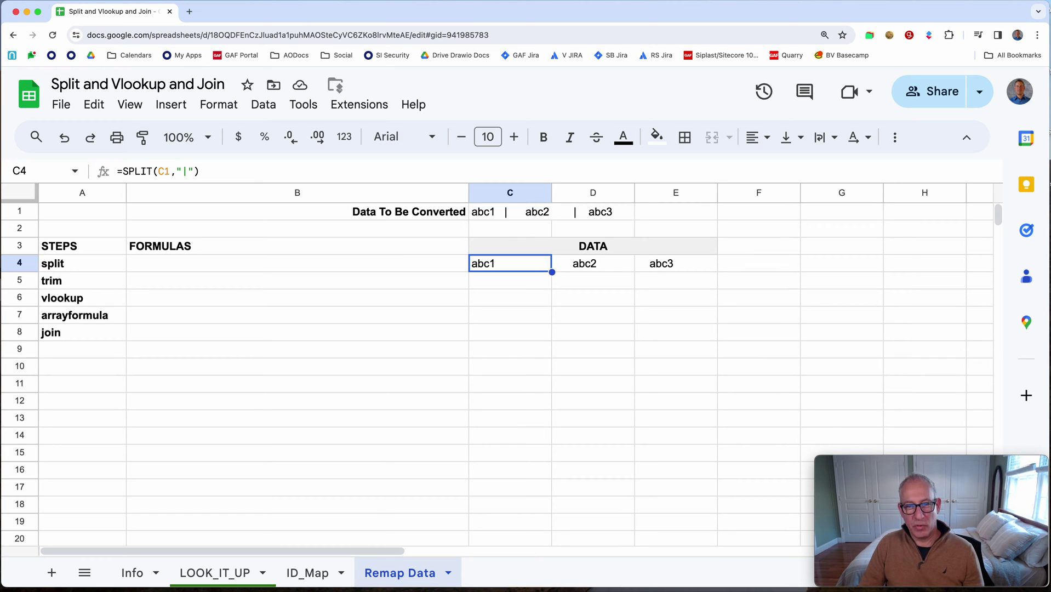
# - Enter =FORMULATEXT(C4) in cell B4 of the split row and fill it down through B8
pyautogui.click(509, 280)
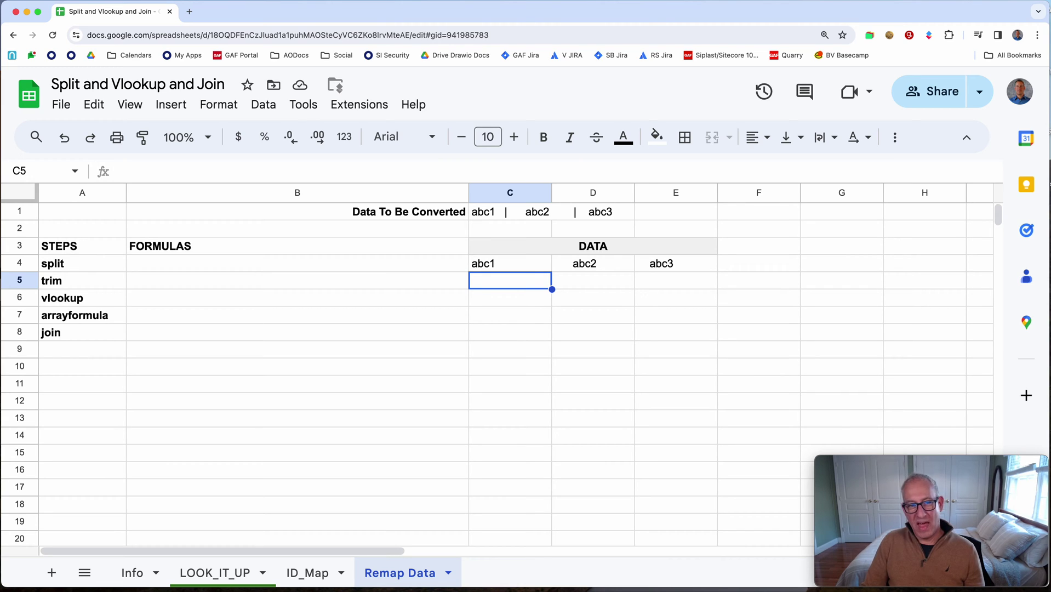
pyautogui.press('Left')
pyautogui.press('Up')
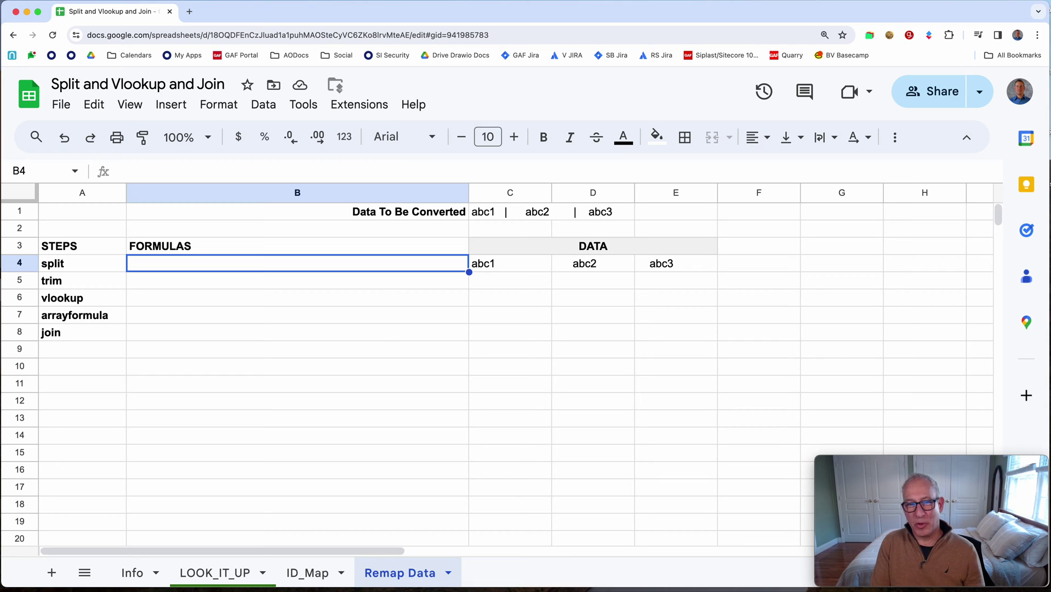
pyautogui.write('=FORMULA')
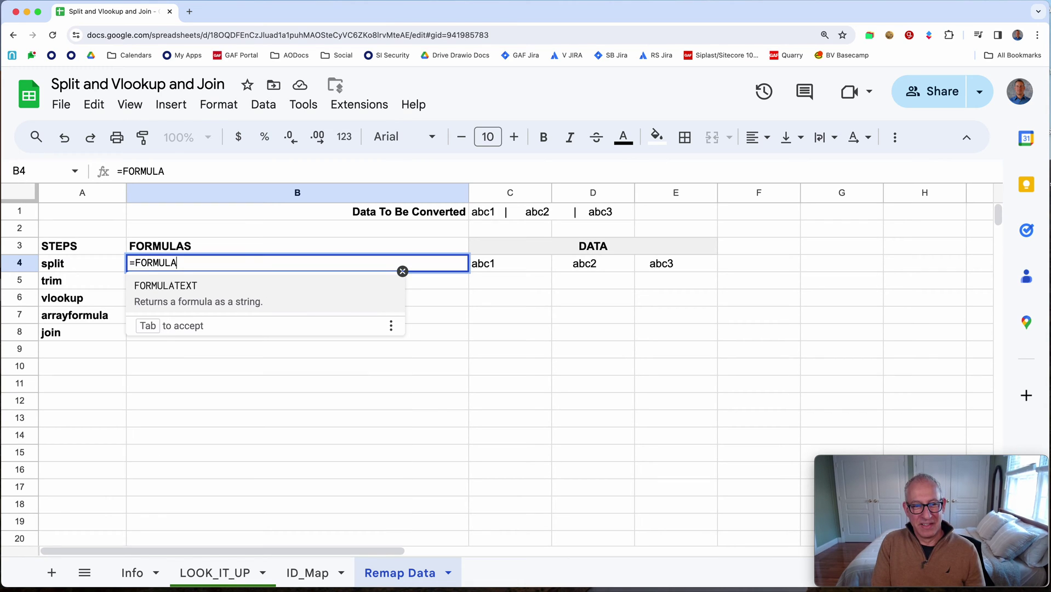
pyautogui.press('Tab')
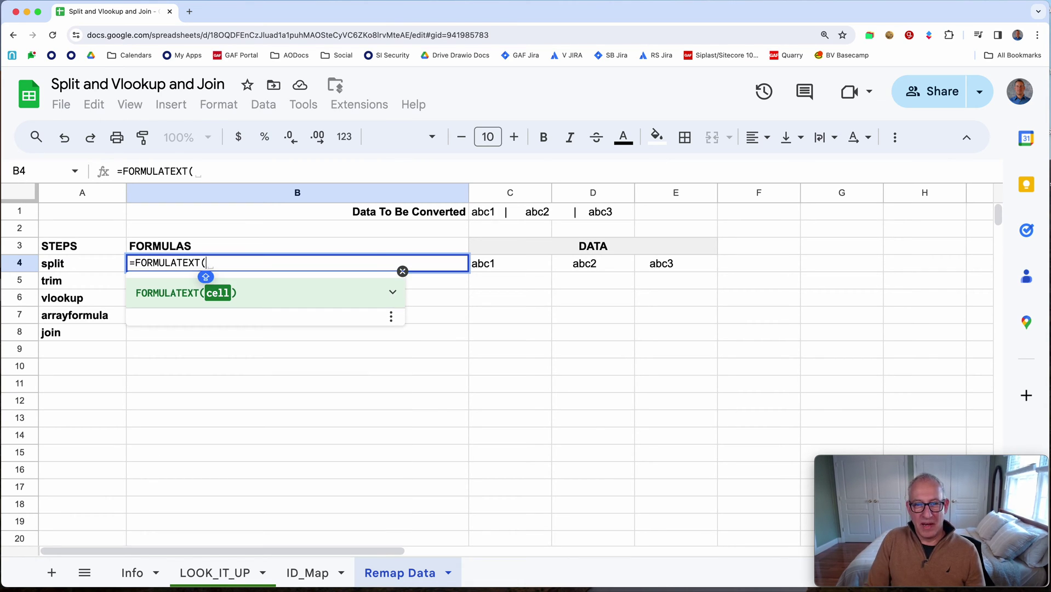
pyautogui.press('Right')
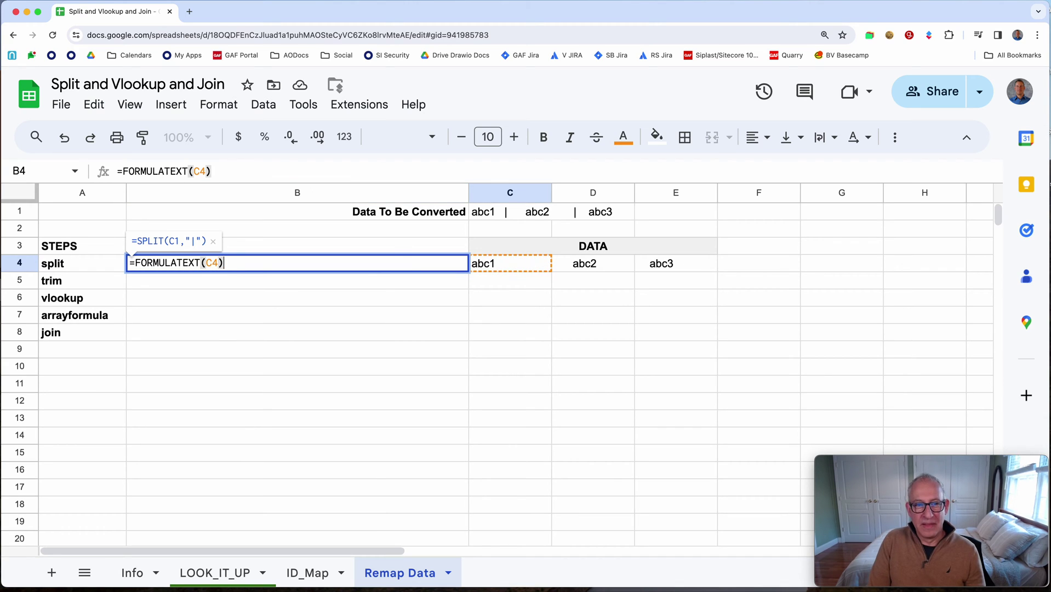
pyautogui.write(')')
pyautogui.press('Return')
pyautogui.press('Up')
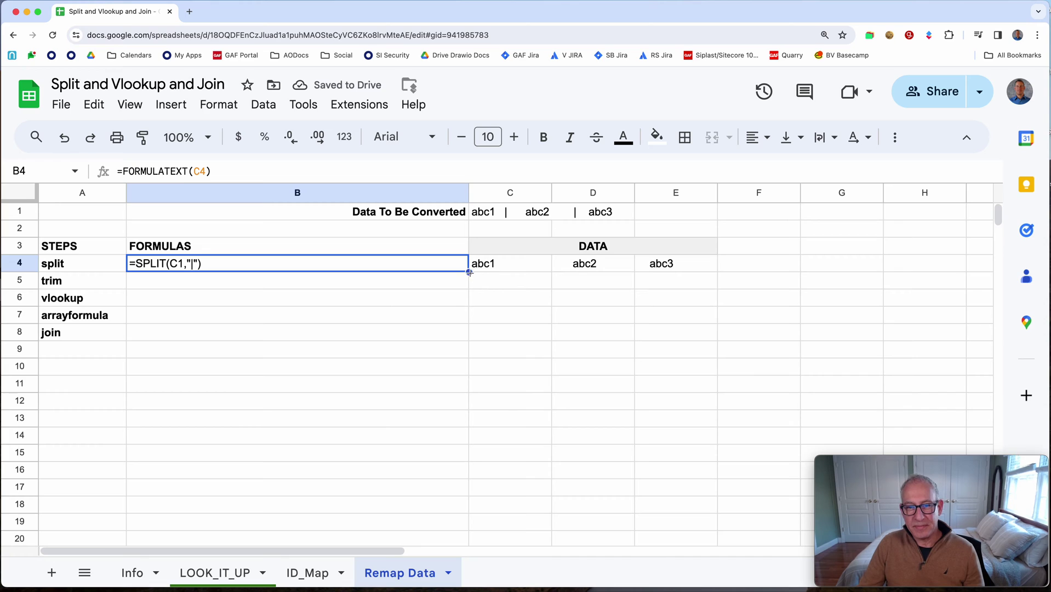
pyautogui.moveTo(469, 271); pyautogui.dragTo(459, 329)
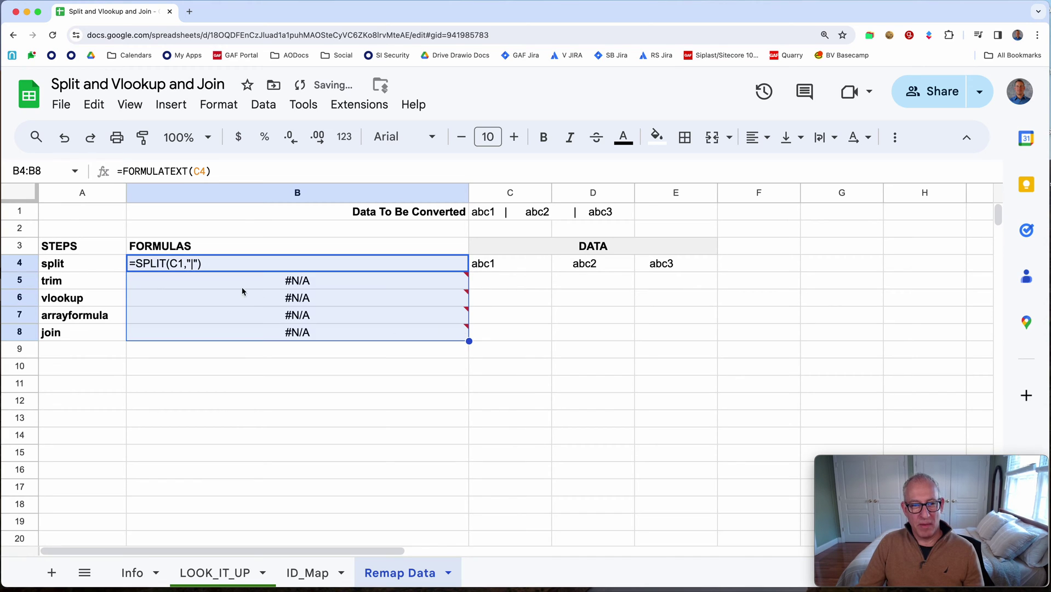
pyautogui.click(494, 284)
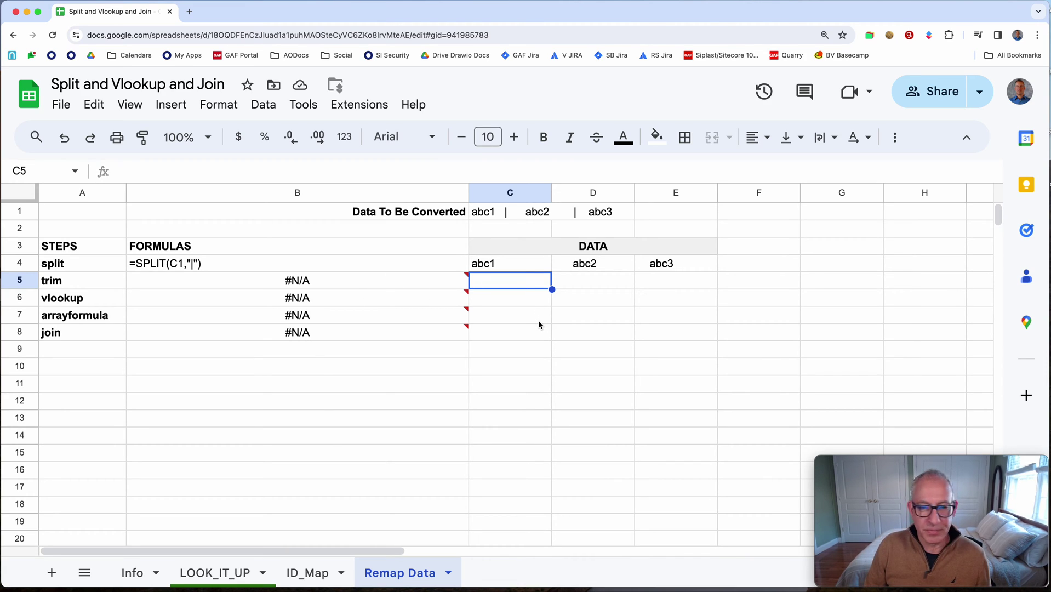
pyautogui.write('=T')
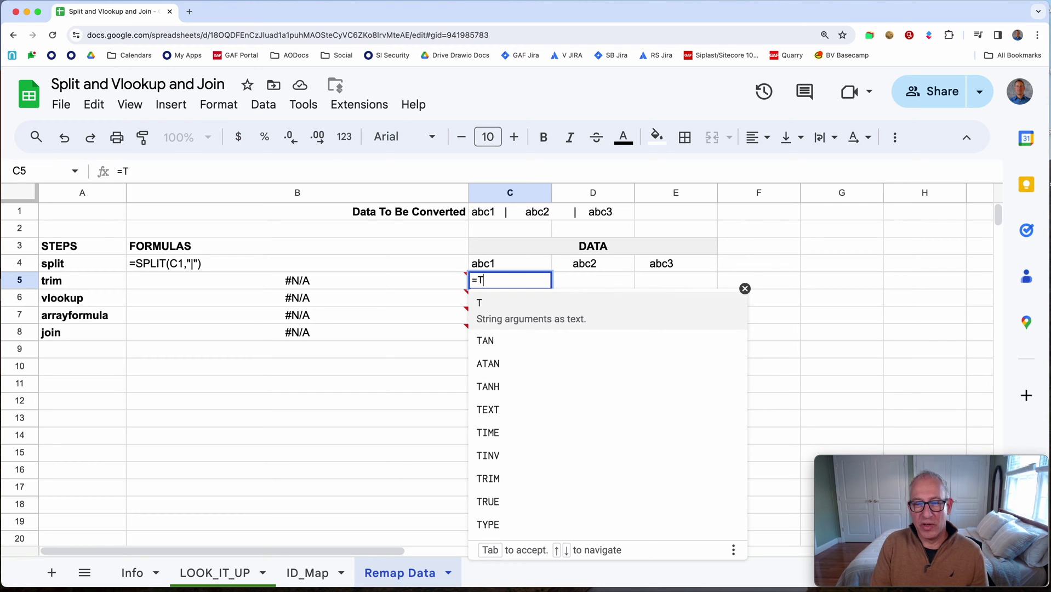
pyautogui.press('Escape')
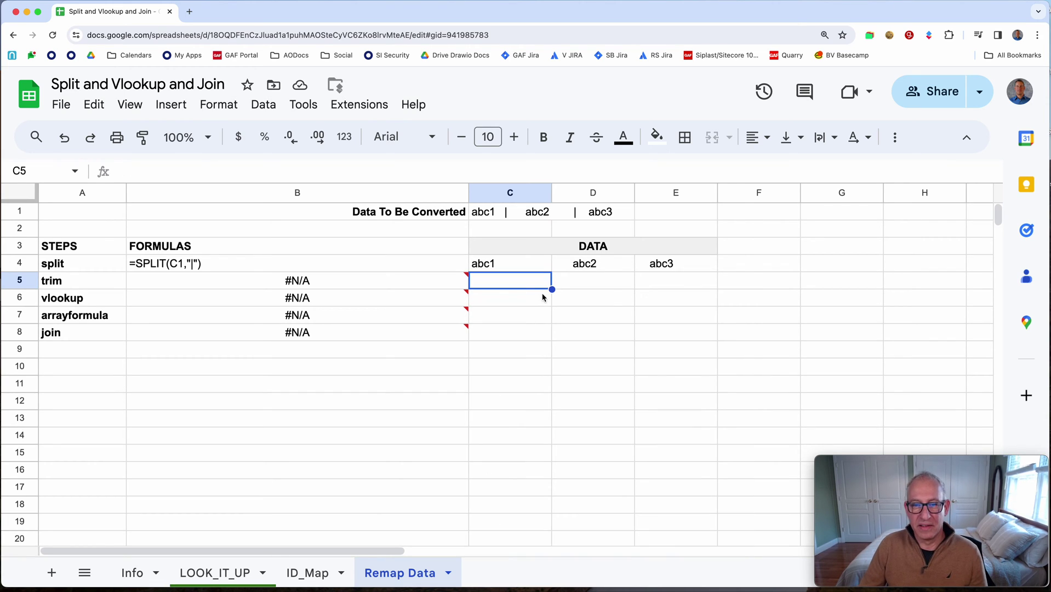
# - Copy the formula text =SPLIT(C1,"|") from cell C4 into cell C5 of the trim row
pyautogui.click(512, 262)
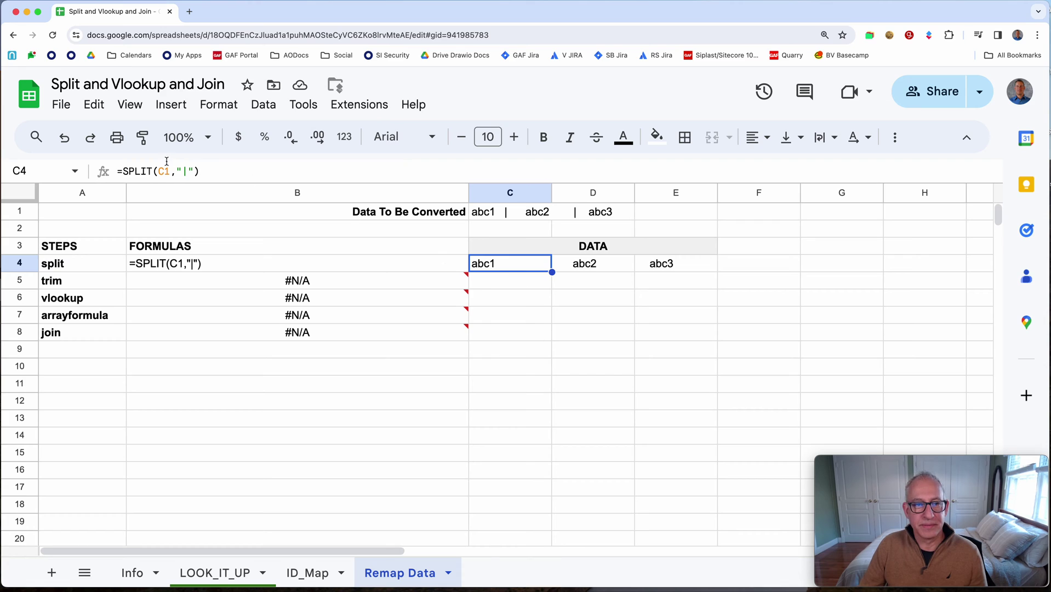
pyautogui.tripleClick(200, 172)
pyautogui.hotkey('ctrl', 'c')
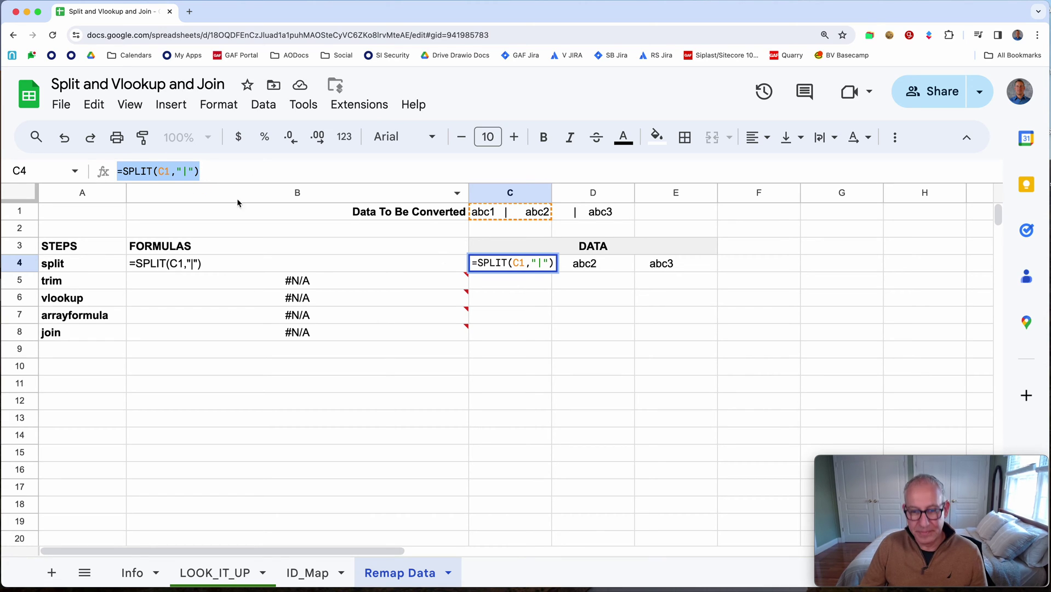
pyautogui.click(508, 286)
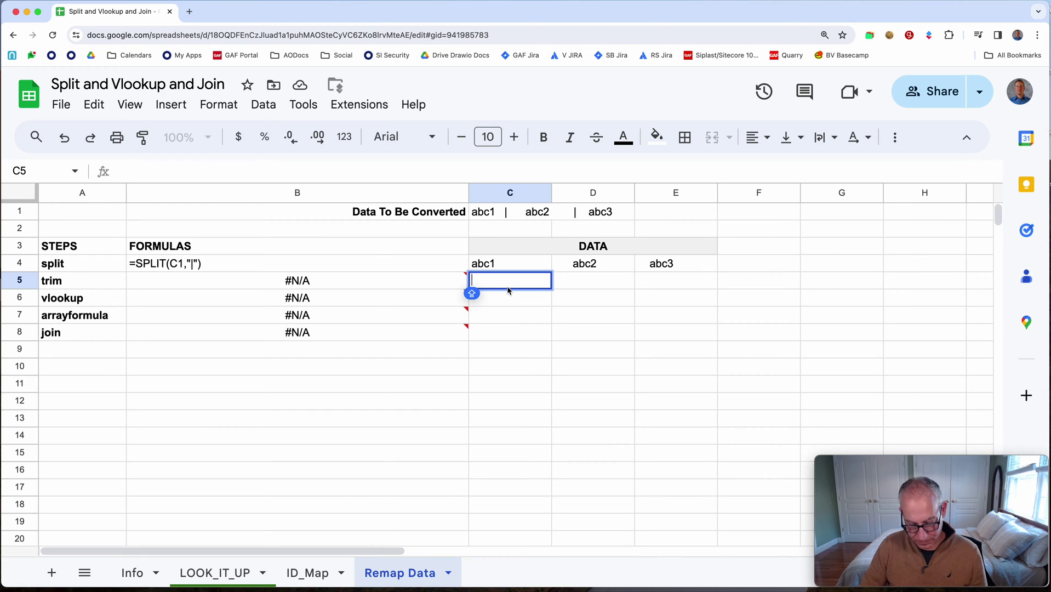
pyautogui.hotkey('ctrl', 'v')
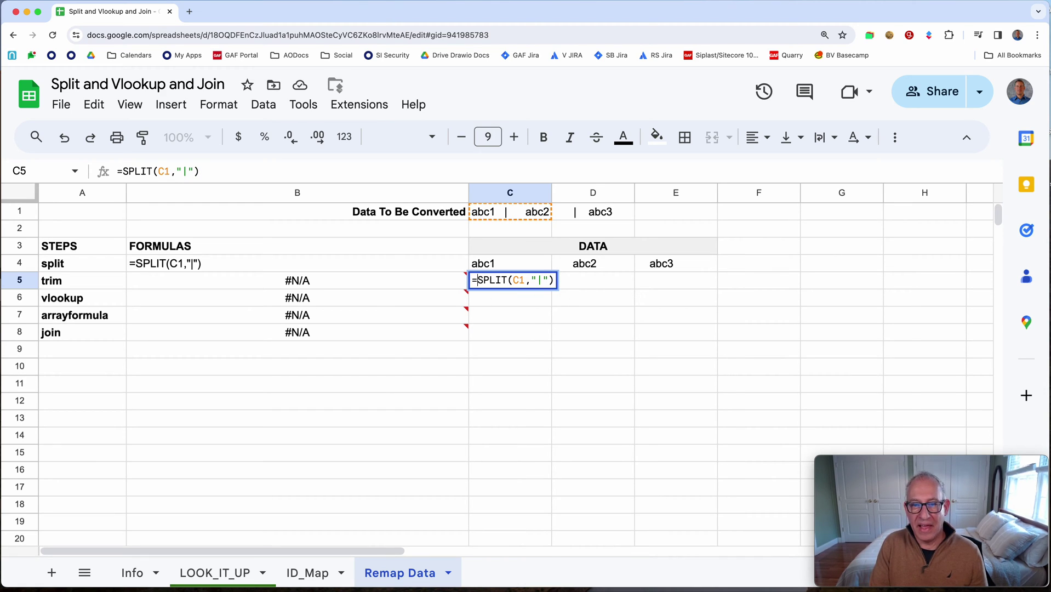
# - Wrap the formula in C5 in TRIM so it reads =TRIM(SPLIT(C1,"|"))
pyautogui.write('t')
pyautogui.press('capslock')
pyautogui.press('BackSpace')
pyautogui.write('TRIM')
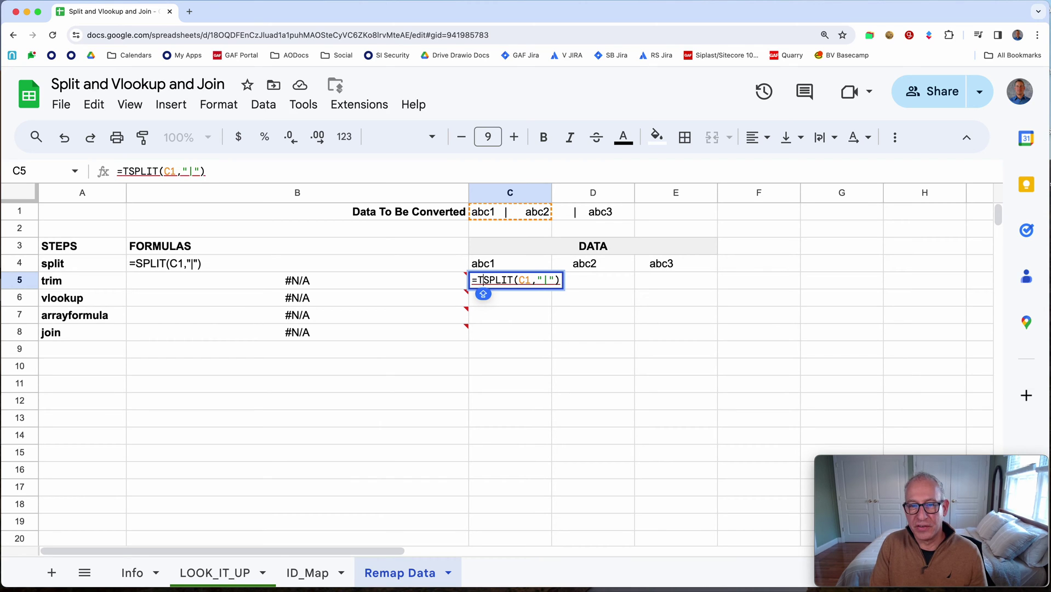
pyautogui.write('(')
pyautogui.click(582, 280)
pyautogui.write(')')
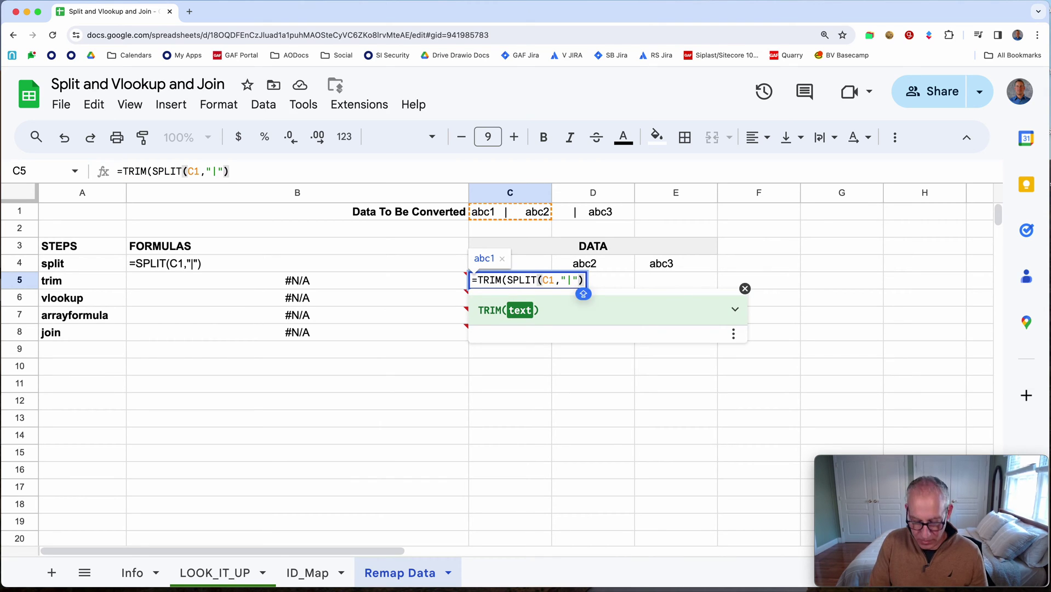
pyautogui.press('Return')
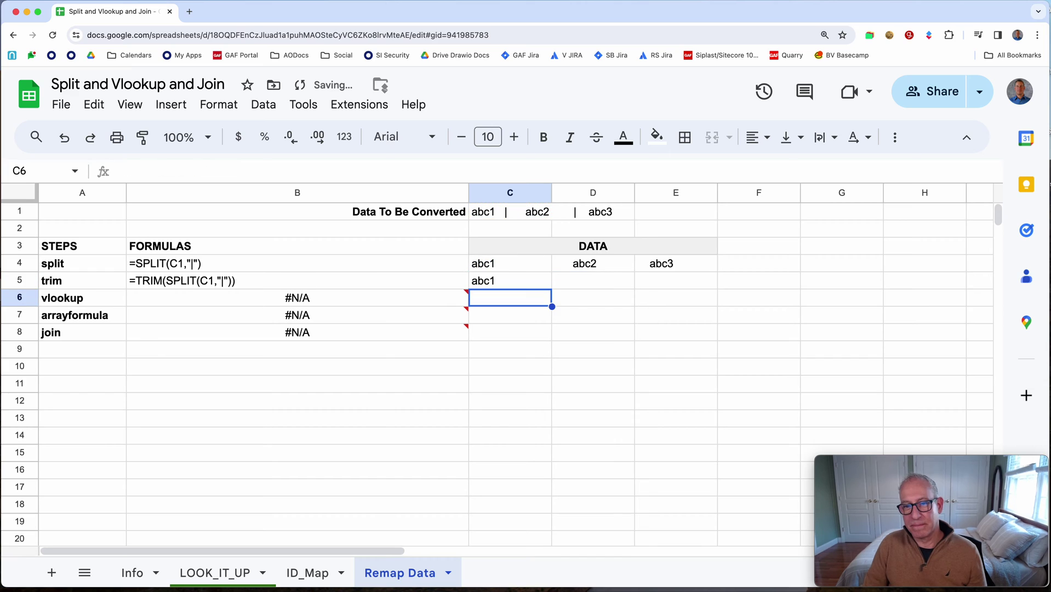
# - Compare cells C5 to E5 of the trim row with the split row, and check the formula texts in B5 and B6
pyautogui.click(509, 280)
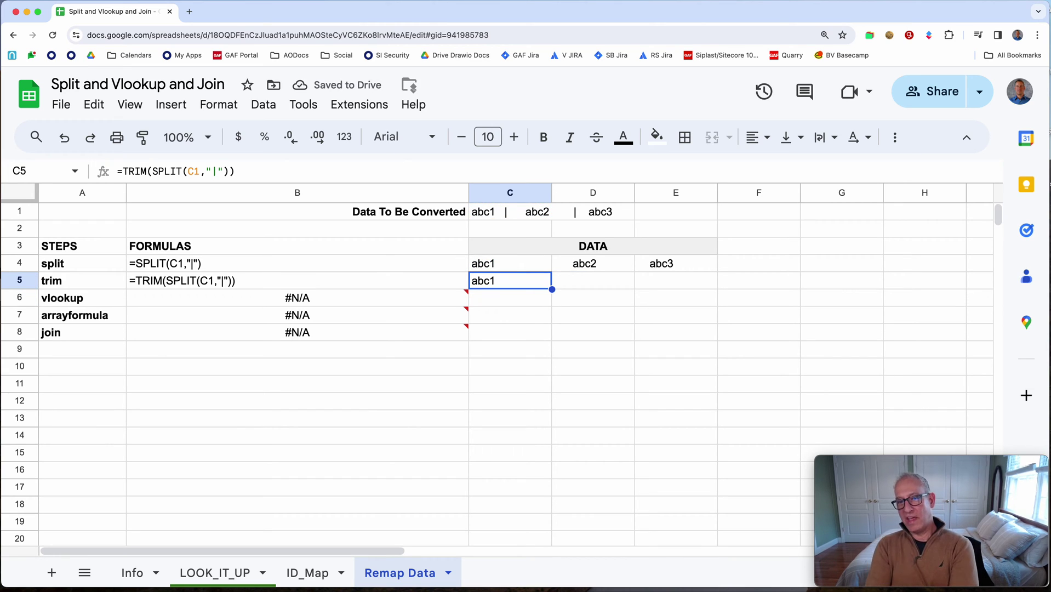
pyautogui.click(592, 280)
pyautogui.click(592, 263)
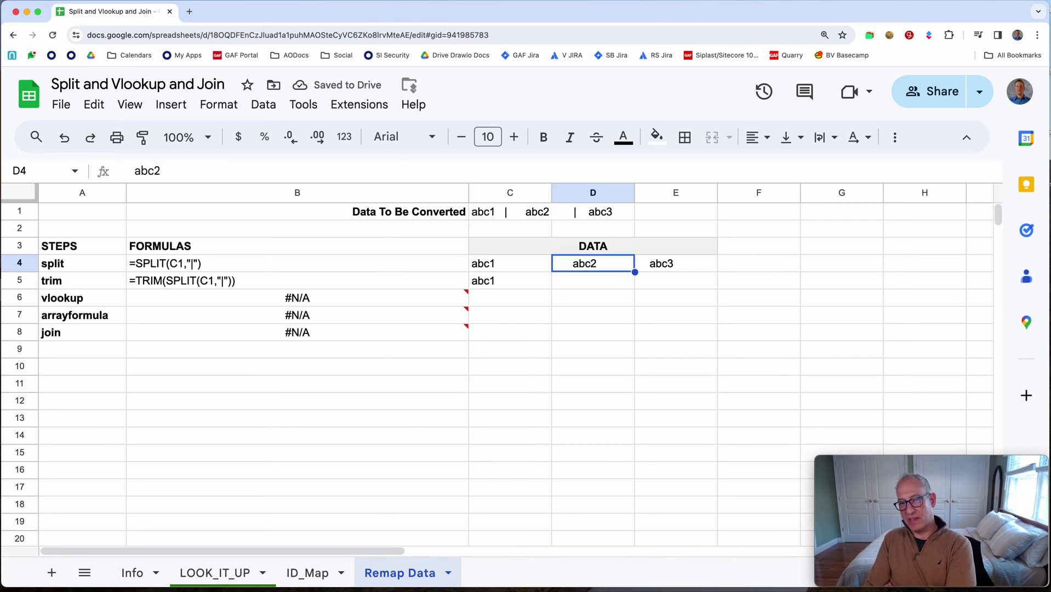
pyautogui.click(592, 280)
pyautogui.click(675, 280)
pyautogui.click(592, 280)
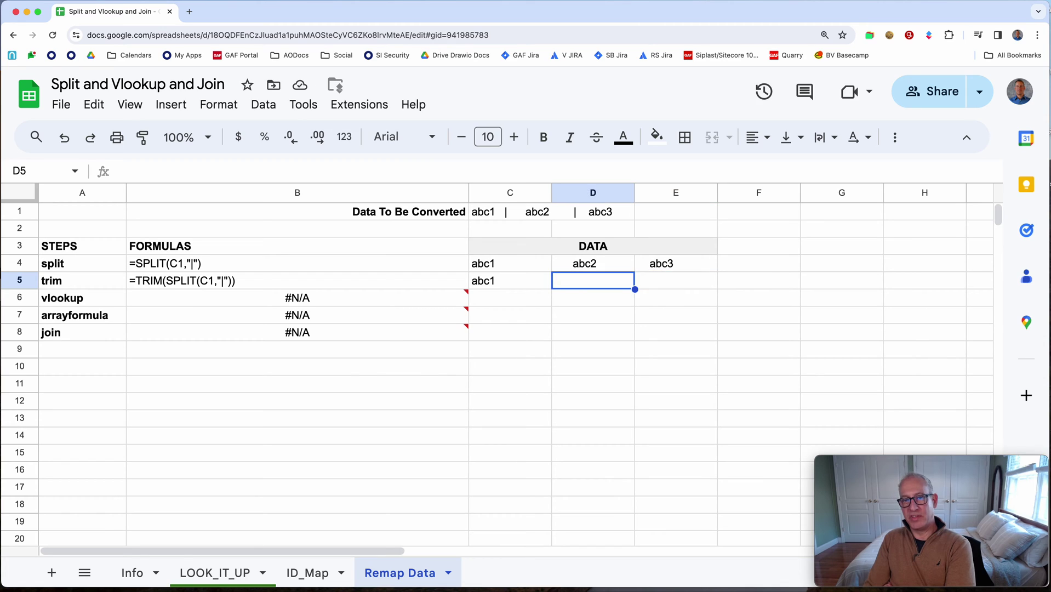
pyautogui.click(510, 280)
pyautogui.click(297, 280)
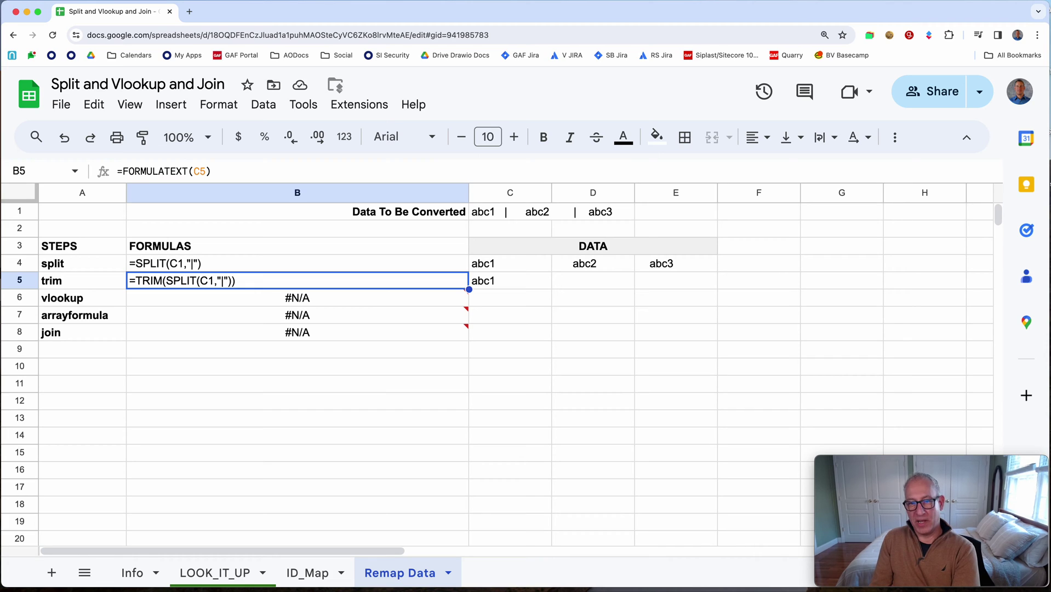
pyautogui.click(297, 298)
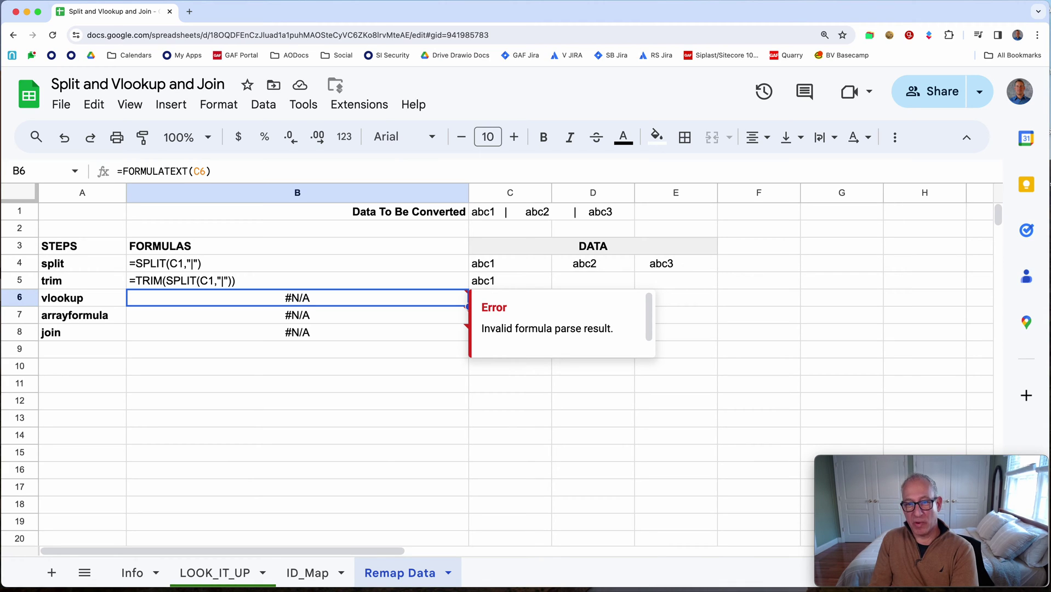
# - Copy the formula text =TRIM(SPLIT(C1,"|")) from cell C5 into cell C6 of the vlookup row
pyautogui.click(510, 298)
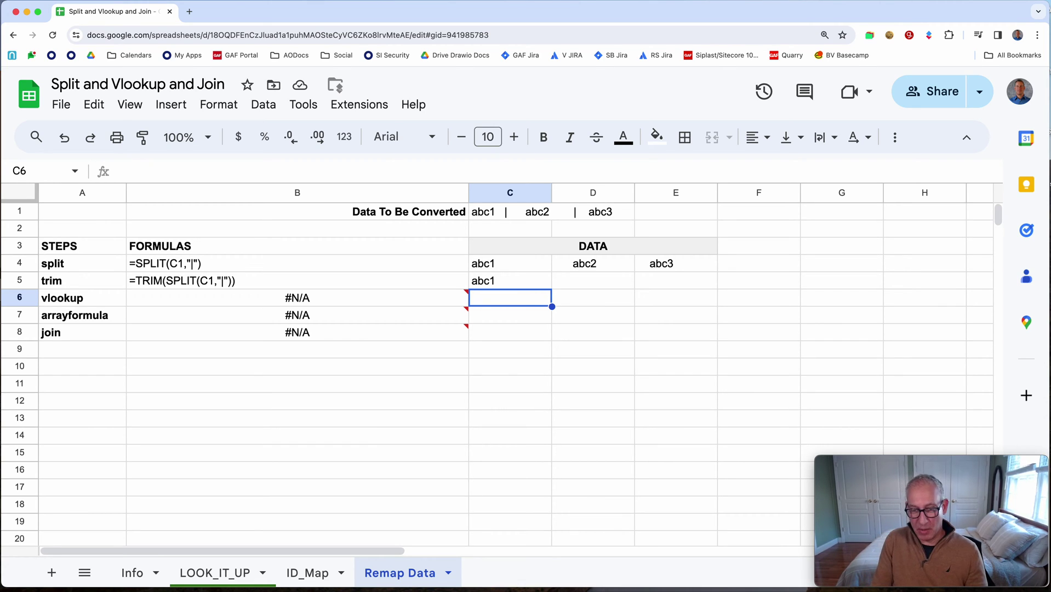
pyautogui.doubleClick(509, 280)
pyautogui.moveTo(589, 281); pyautogui.dragTo(477, 280)
pyautogui.hotkey('shift', 'Left')
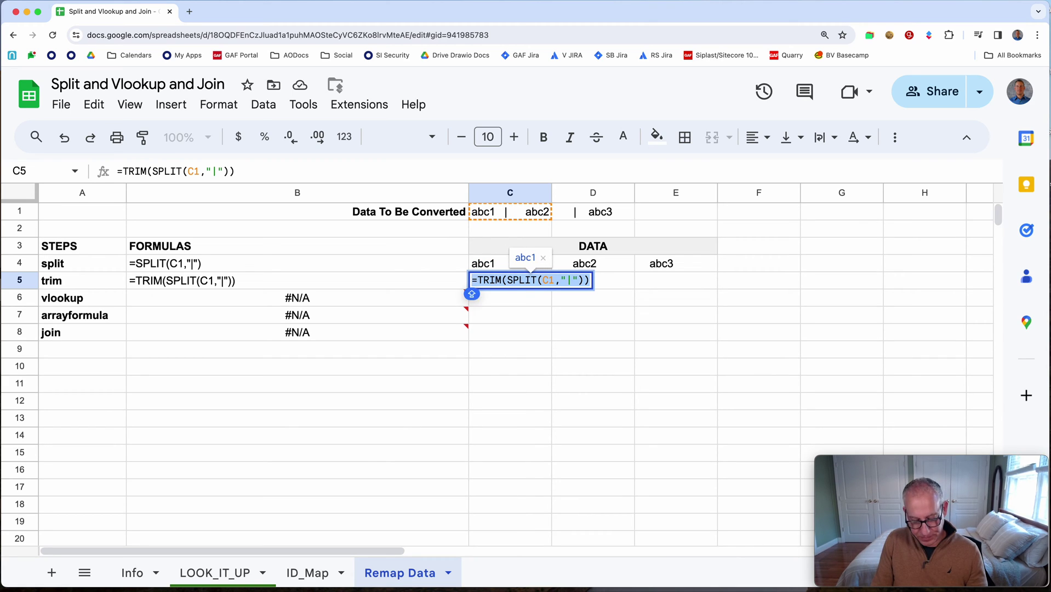
pyautogui.hotkey('ctrl', 'c')
pyautogui.press('Escape')
pyautogui.press('Down')
pyautogui.press('Return')
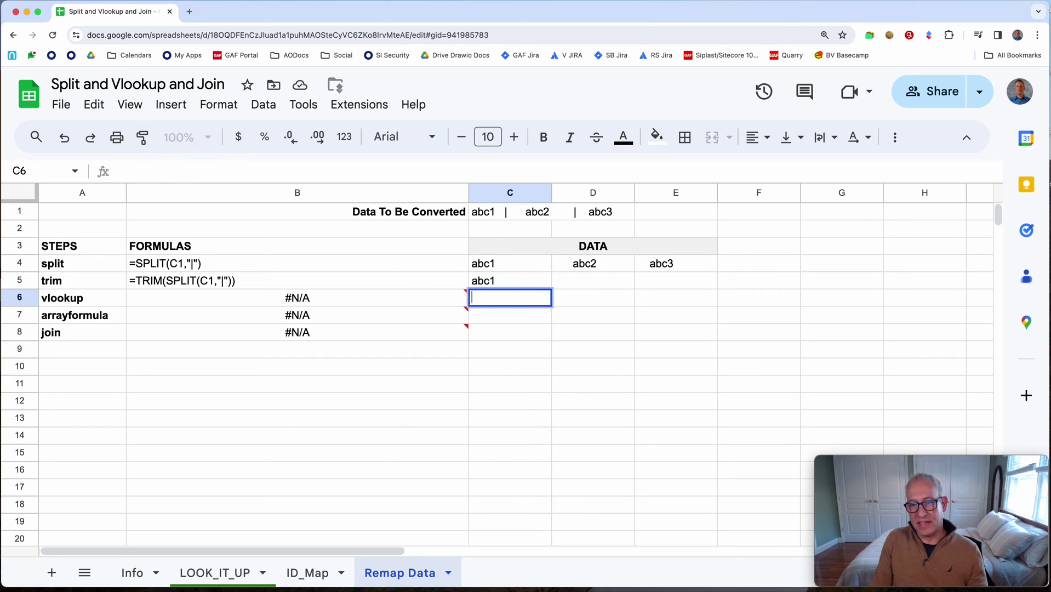
pyautogui.hotkey('ctrl', 'v')
# - Put VLOOKUP around the formula in C6, using TRIM(SPLIT(C1,"|")) as the search key
pyautogui.click(477, 297)
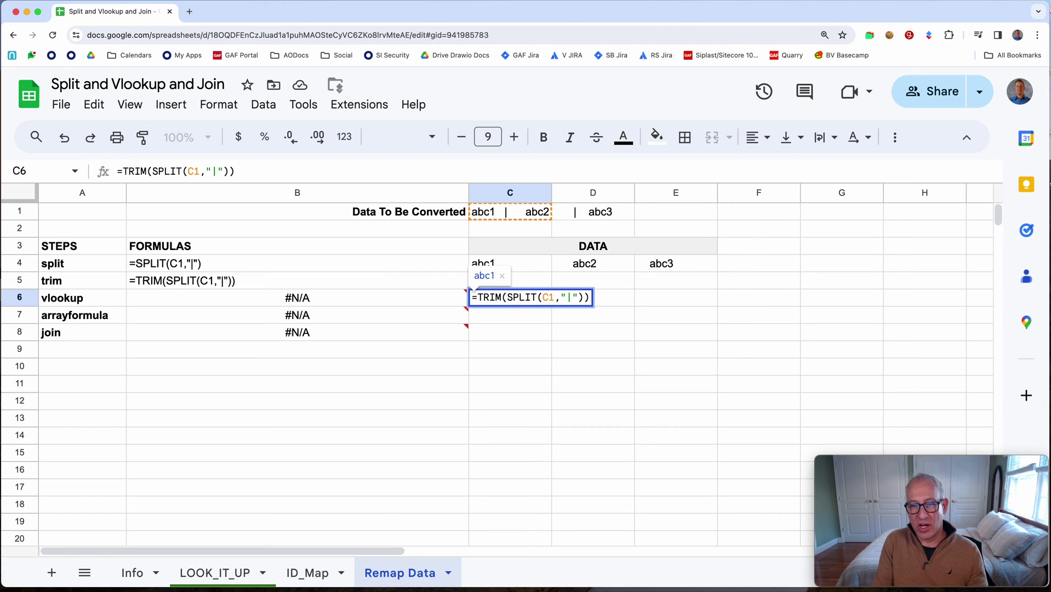
pyautogui.write('VLOOKU')
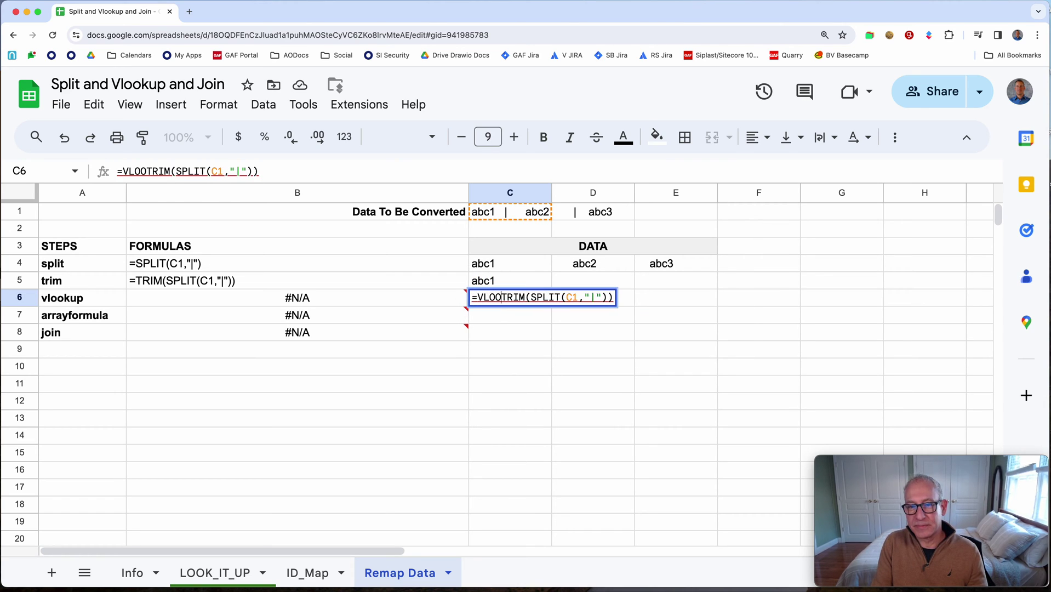
pyautogui.write('P(')
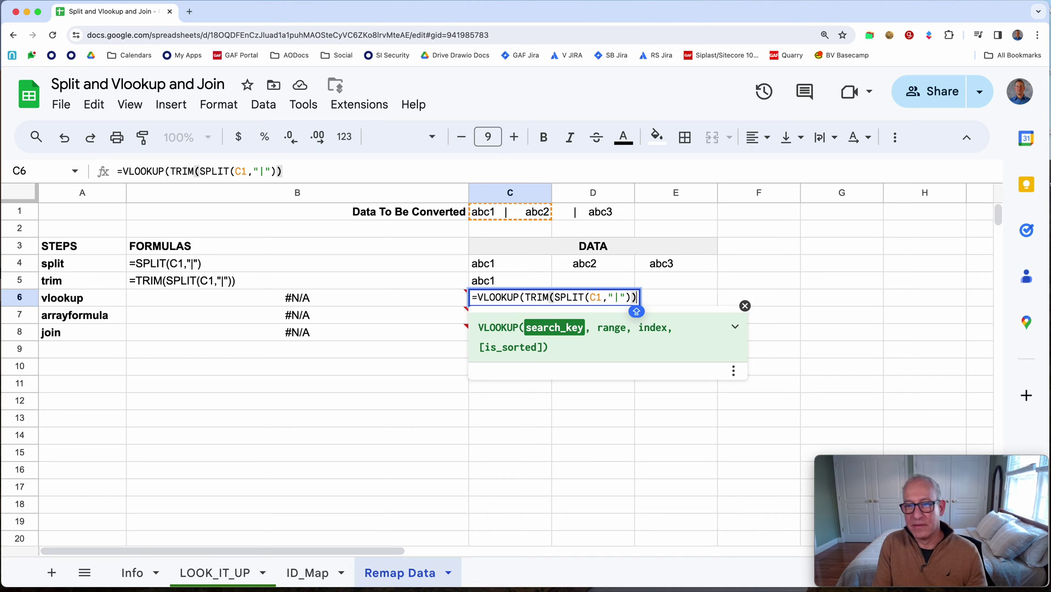
pyautogui.write(', ')
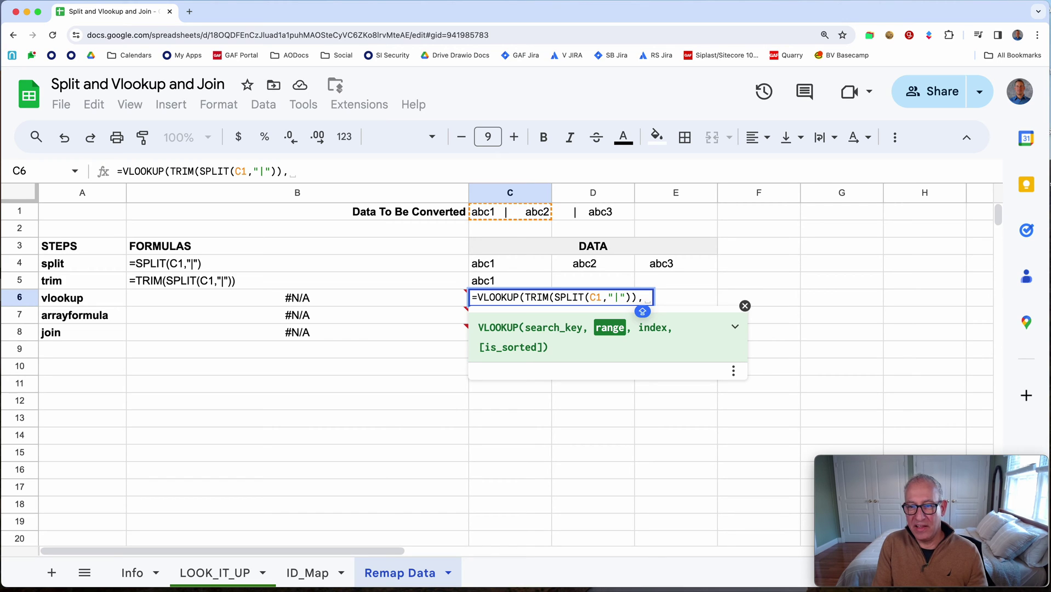
# - Set the VLOOKUP range in C6 to columns A:B of the ID_Map sheet, written as ID_Map!A:B
pyautogui.write('ID_MAP')
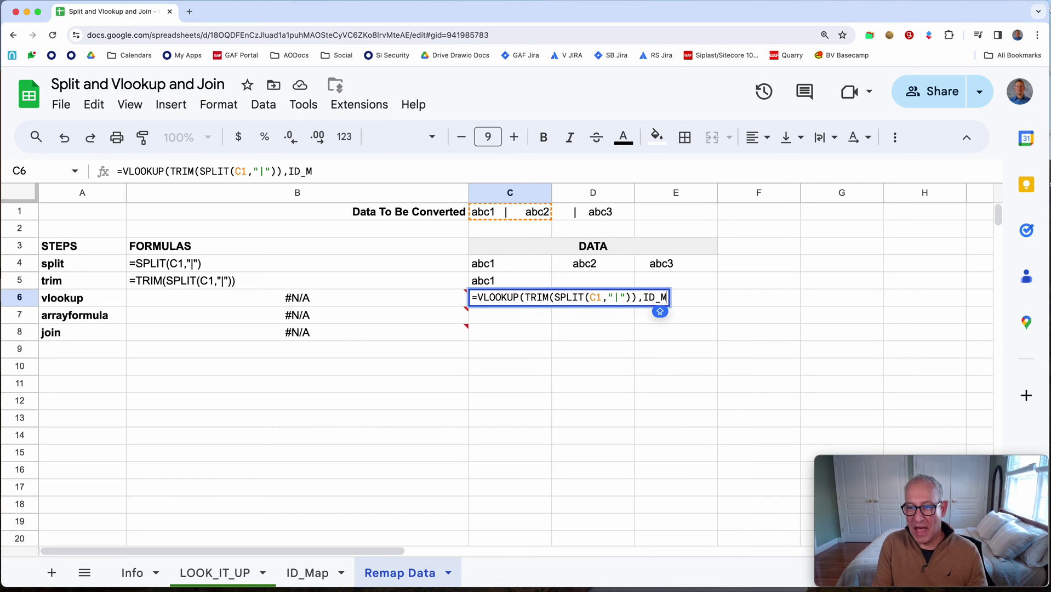
pyautogui.press('BackSpace')
pyautogui.press('BackSpace')
pyautogui.write('A')
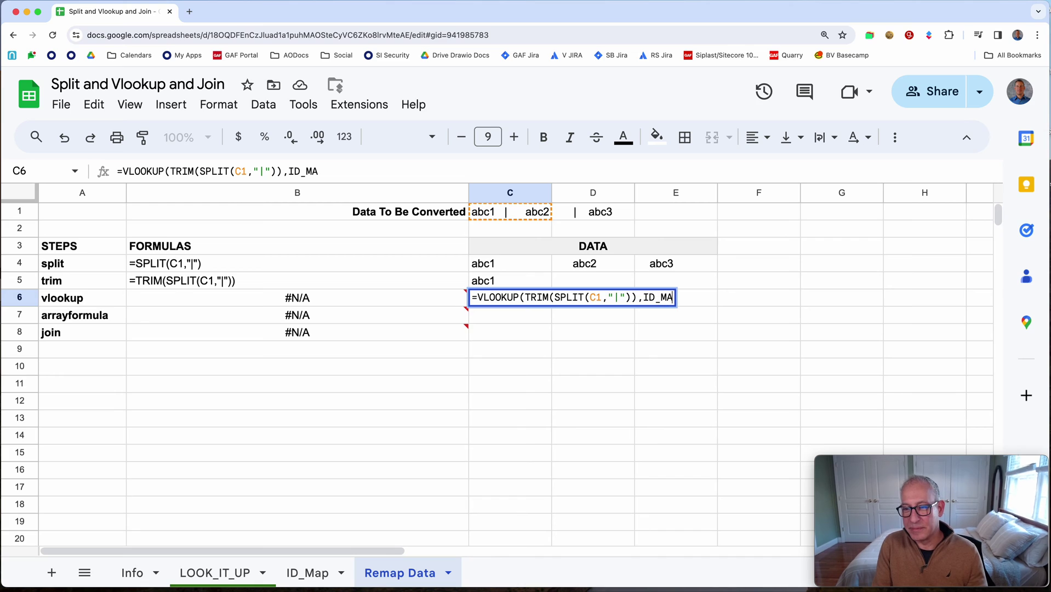
pyautogui.press('BackSpace')
pyautogui.write('ap')
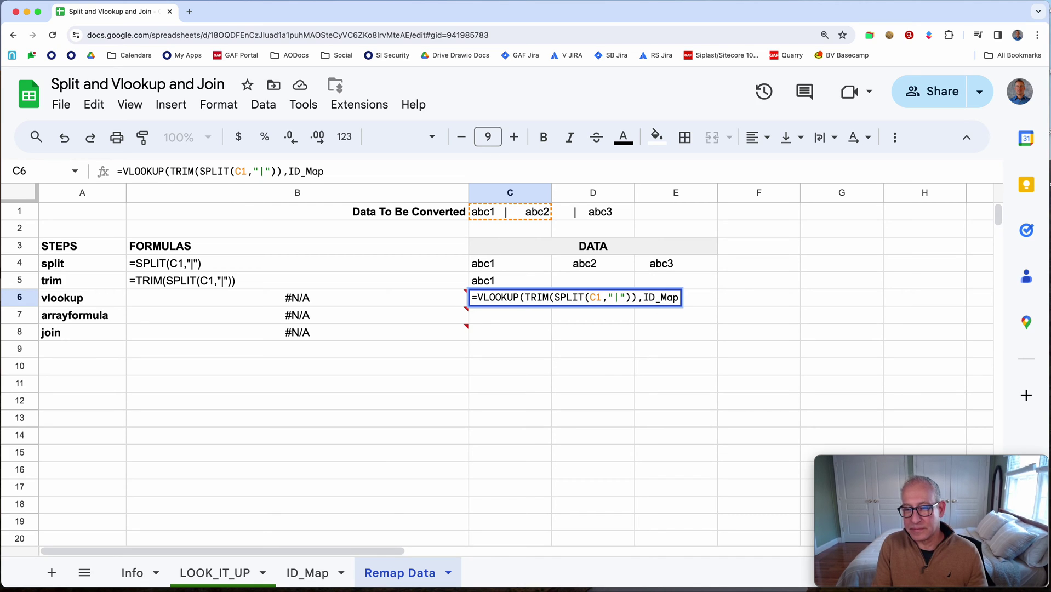
pyautogui.write('!')
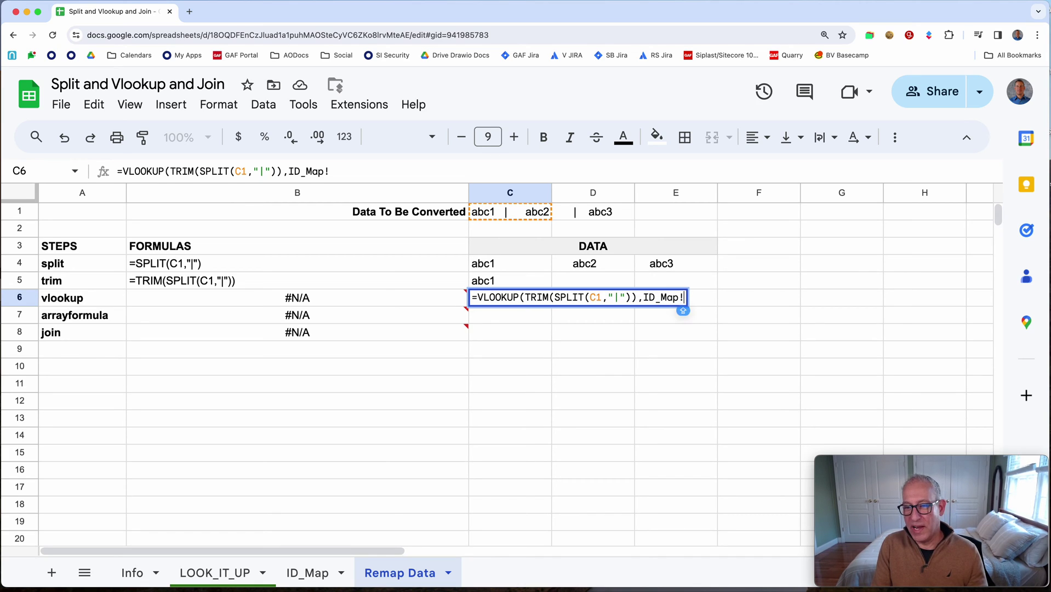
pyautogui.write('A:B')
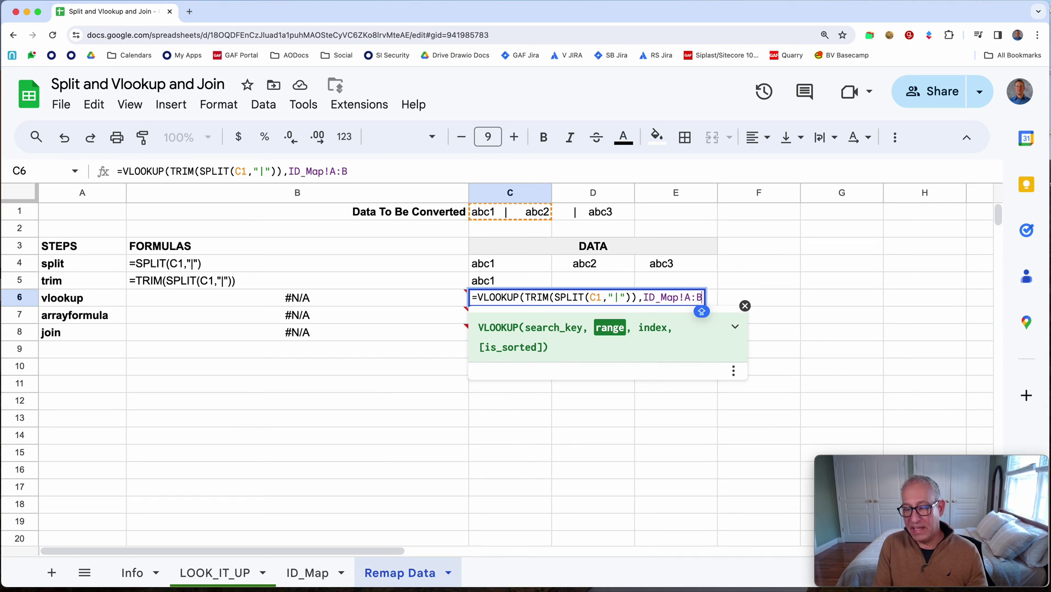
# - Finish the VLOOKUP in C6 with index 2 and is_sorted 0
pyautogui.write(',2')
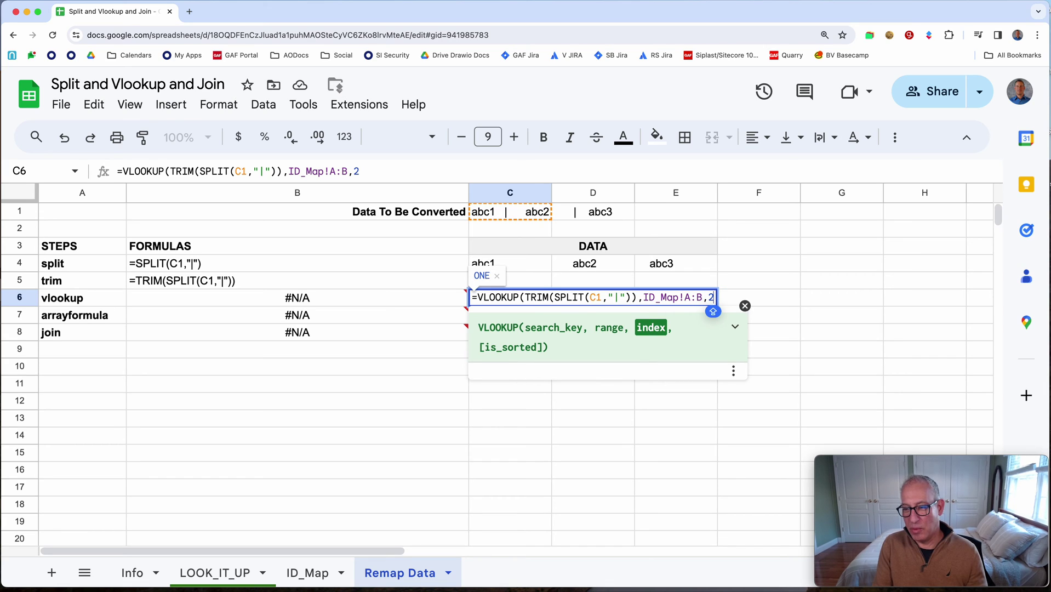
pyautogui.write(',')
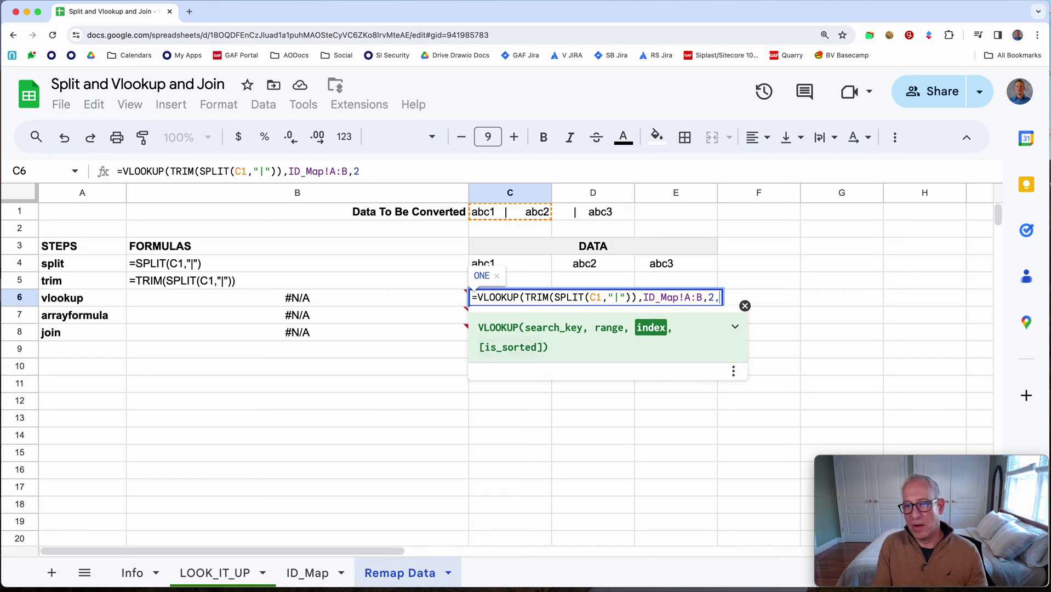
pyautogui.write('0')
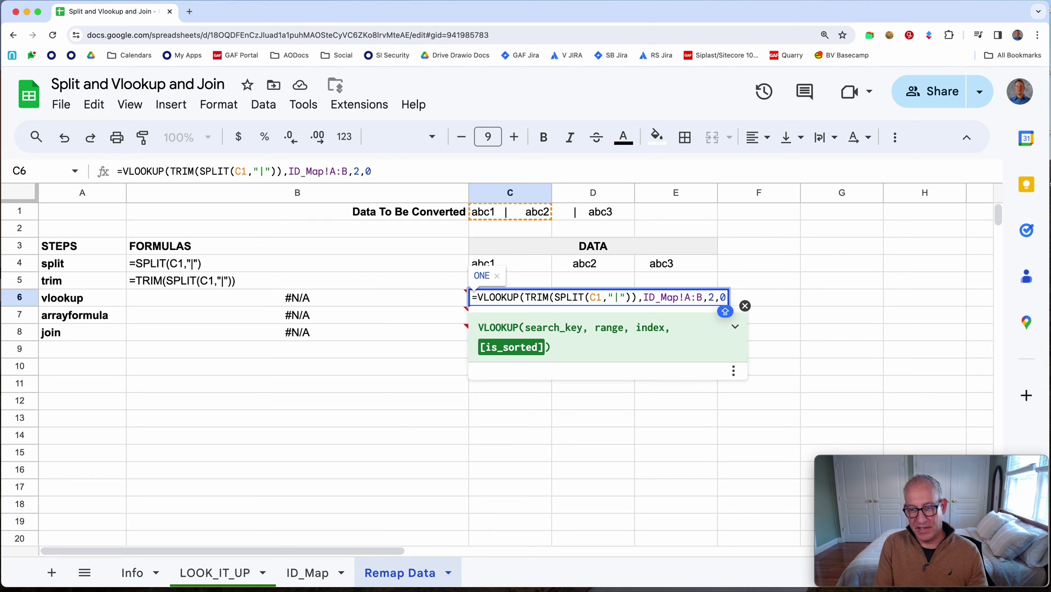
pyautogui.write(')')
pyautogui.press('Return')
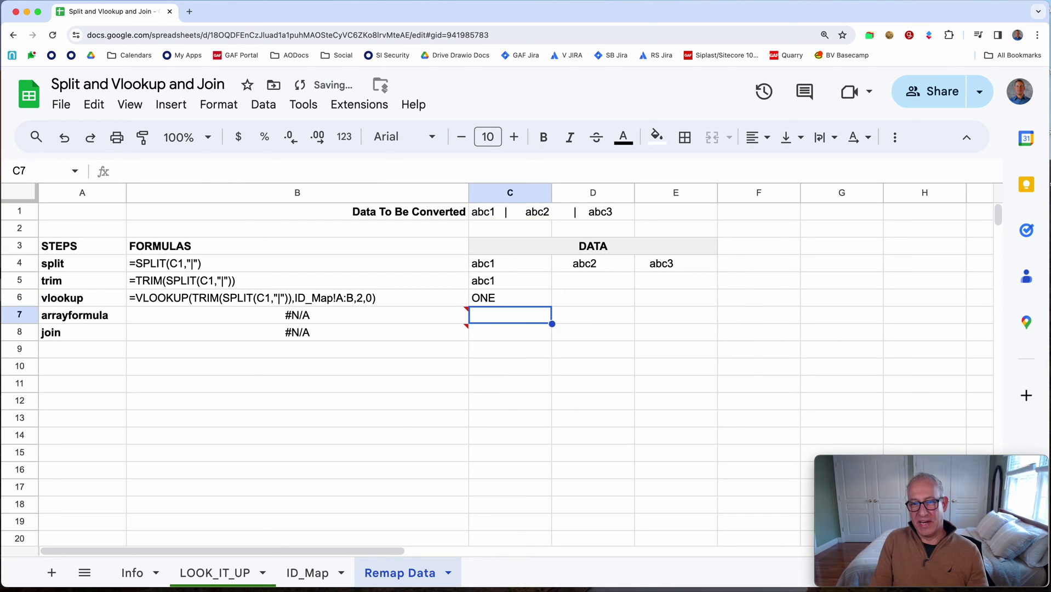
# - Compare the lookup result in C6 with the trimmed value in C5, and check the formula text in B6
pyautogui.click(509, 297)
pyautogui.click(509, 281)
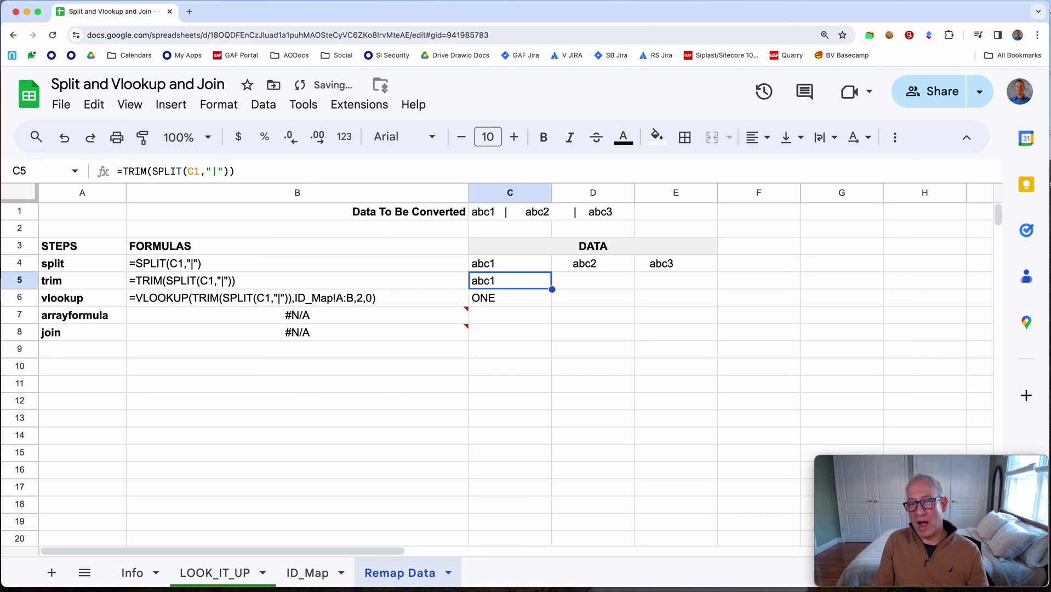
pyautogui.click(510, 297)
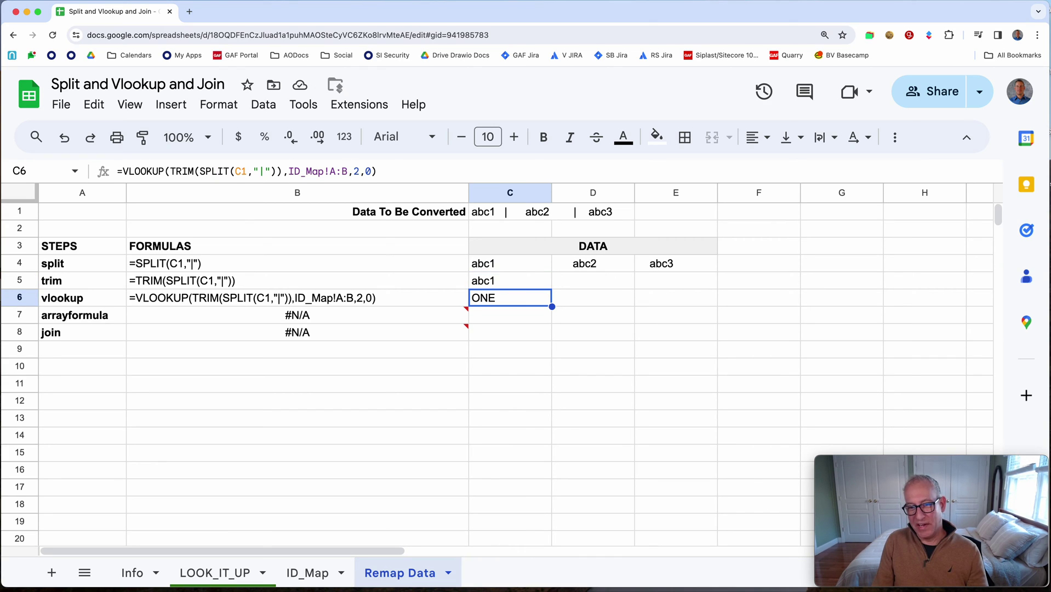
pyautogui.click(297, 297)
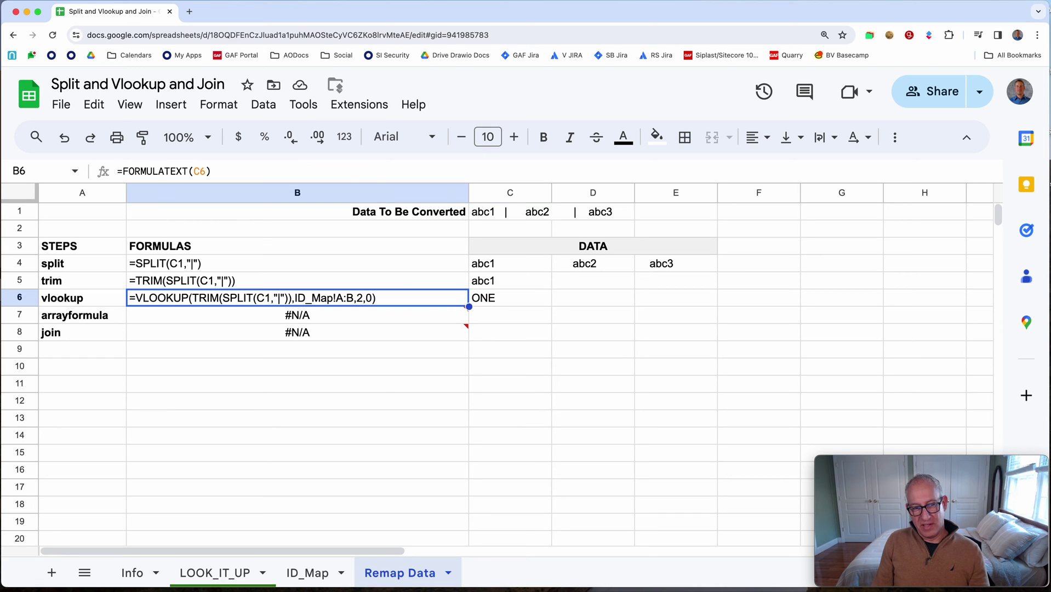
pyautogui.click(509, 297)
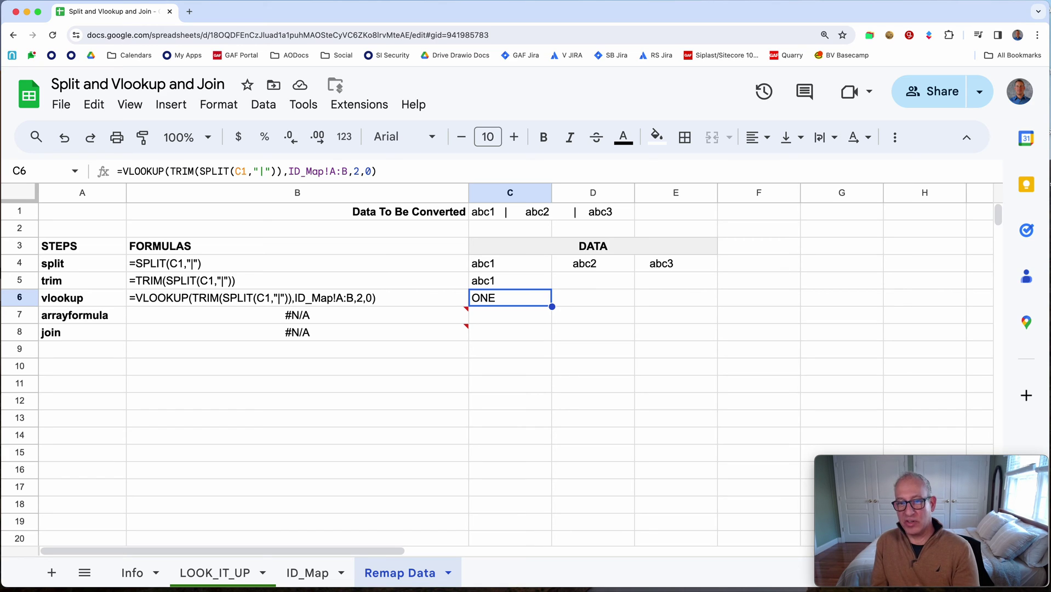
pyautogui.press('Down')
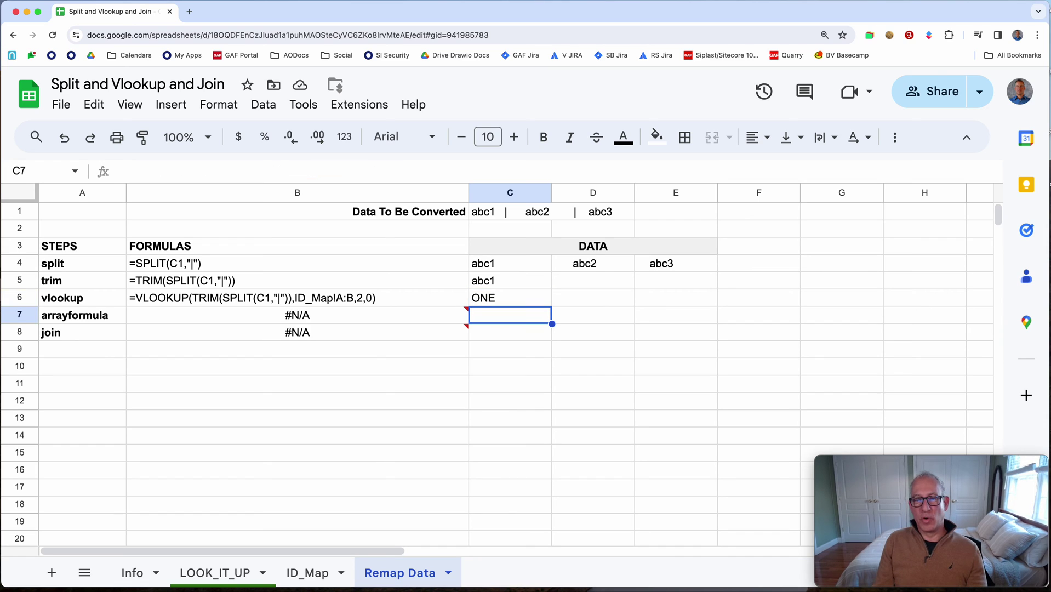
# - Copy the formula text =VLOOKUP(TRIM(SPLIT(C1,"|")),ID_Map!A:B,2,0) from C6 into cell C7 of the arrayformula row
pyautogui.press('Up')
pyautogui.press('Return')
pyautogui.press('super+a')
pyautogui.press('super+c')
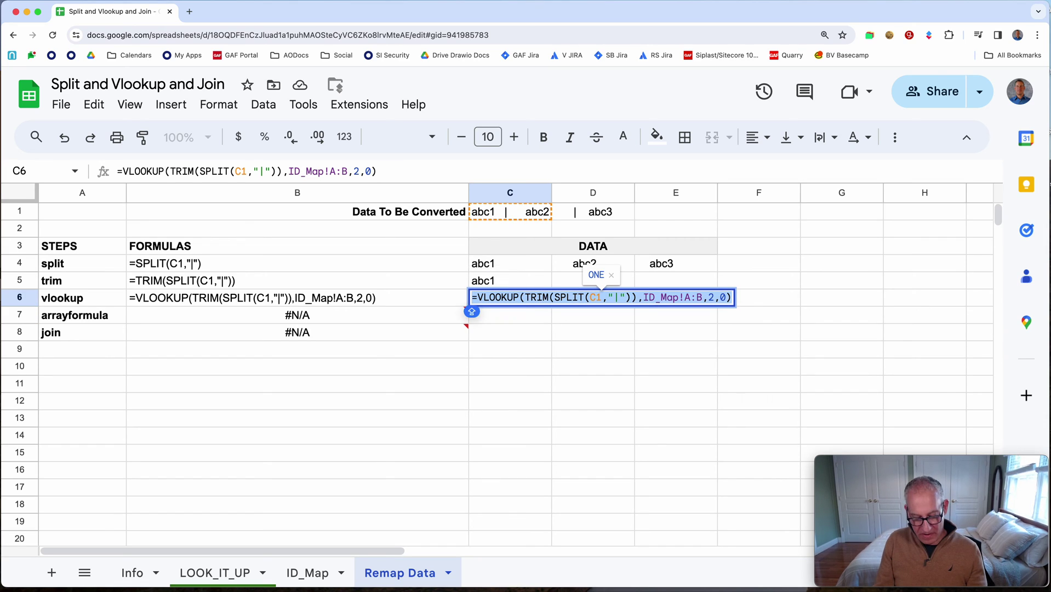
pyautogui.press('Right')
pyautogui.press('Return')
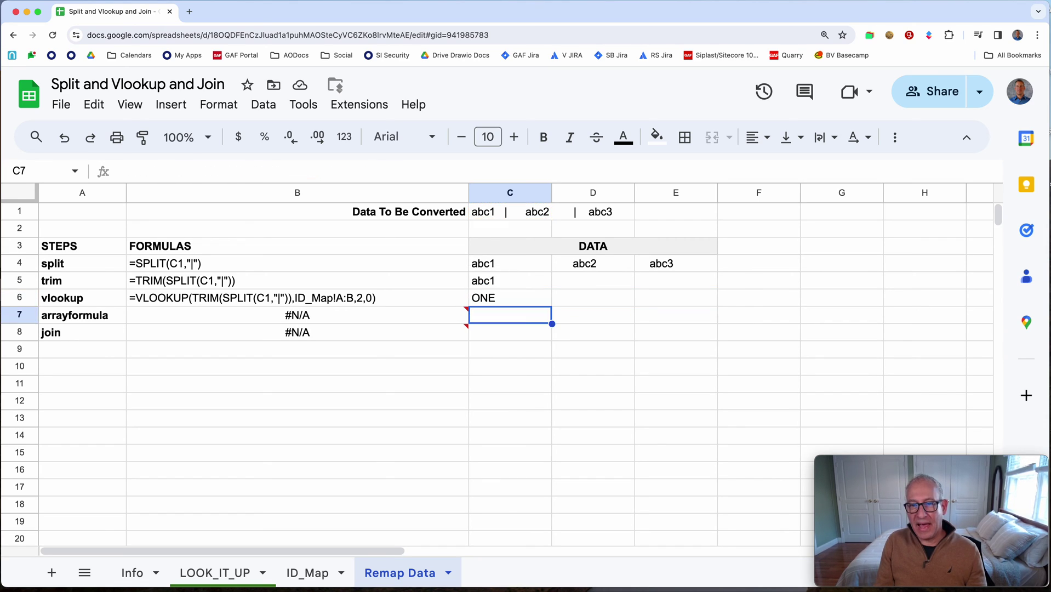
pyautogui.press('super+v')
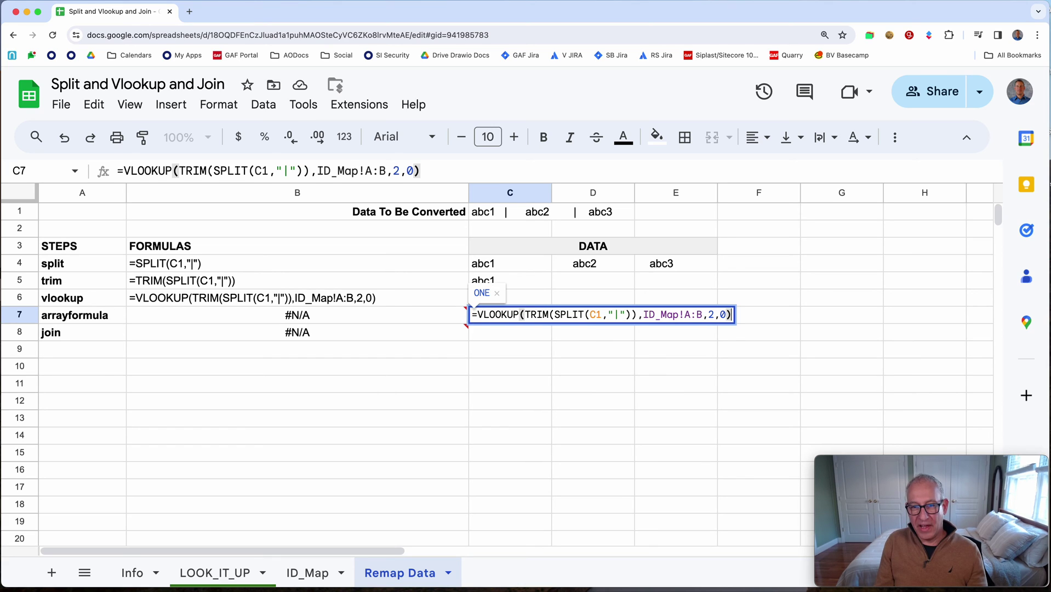
# - Wrap the formula in C7 in ARRAYFORMULA so it reads =ARRAYFORMULA(VLOOKUP(TRIM(SPLIT(C1,"|")),ID_Map!A:B,2,0))
pyautogui.click(476, 314)
pyautogui.write('ARRAYFORMULA(')
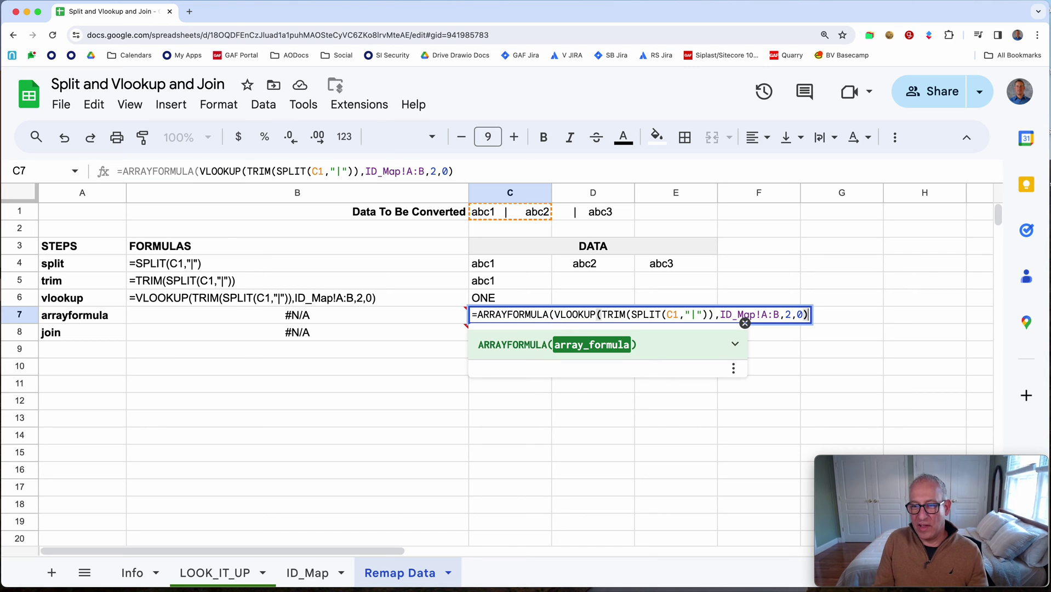
pyautogui.click(808, 315)
pyautogui.write(')')
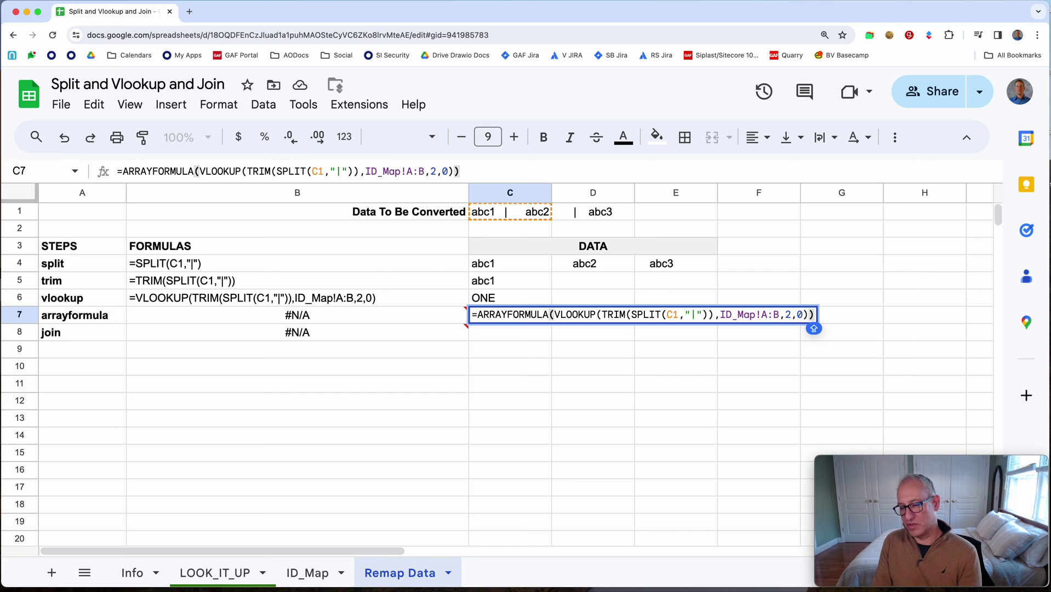
pyautogui.press('Return')
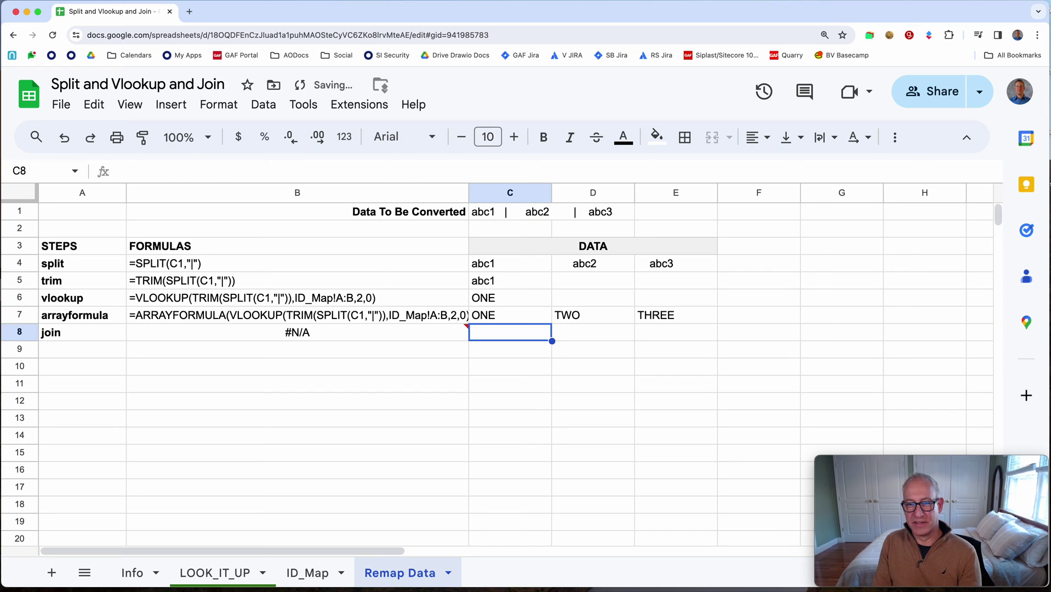
# - Check the arrayformula results in C7 to E7 and widen column B to fit the full formula text in B7
pyautogui.click(510, 315)
pyautogui.click(592, 315)
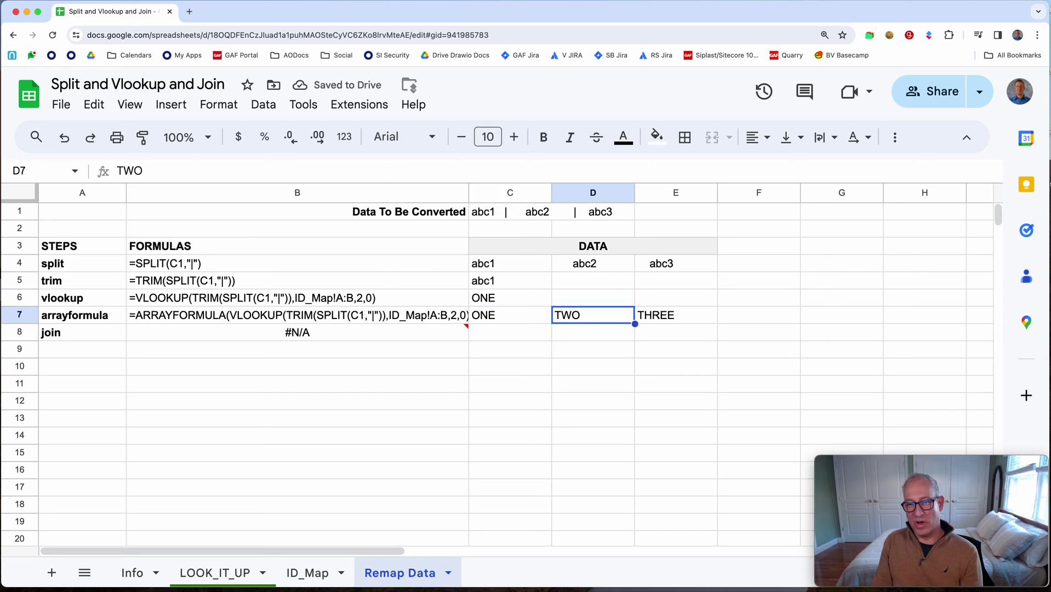
pyautogui.press('Right')
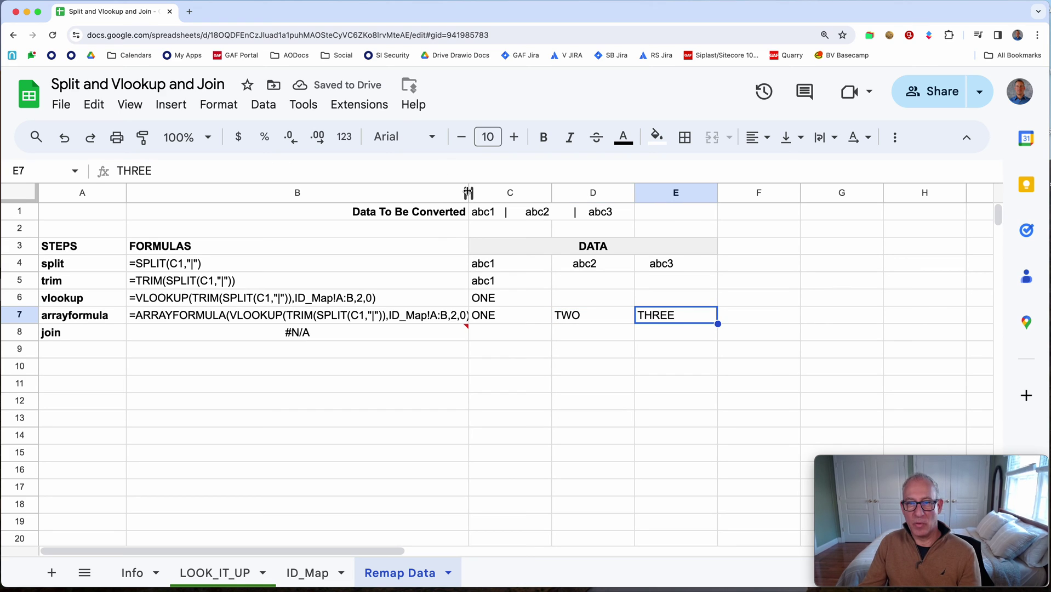
pyautogui.moveTo(468, 193); pyautogui.dragTo(536, 193)
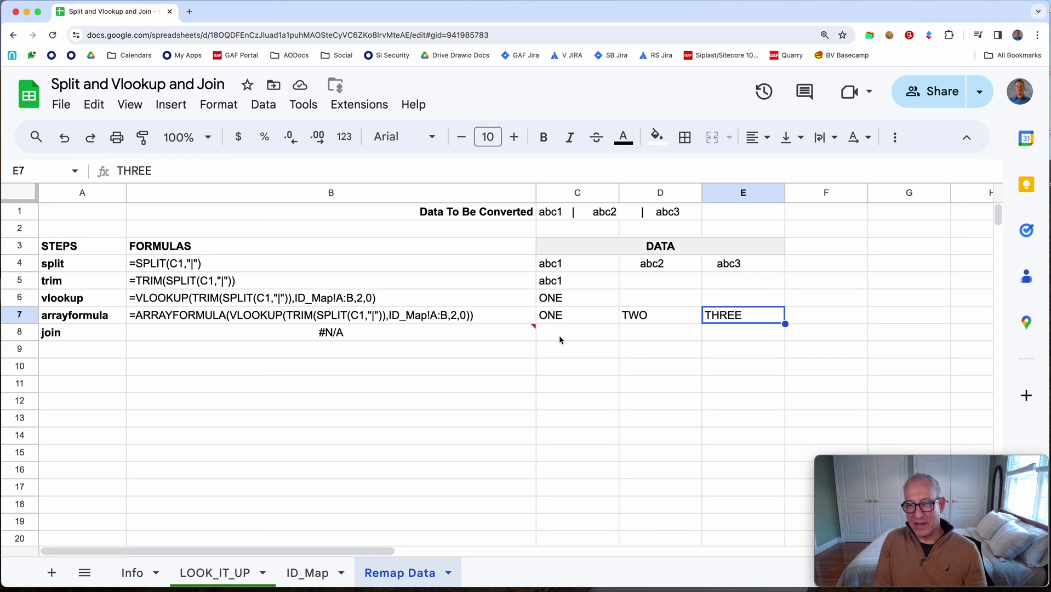
# - Copy the formula text =ARRAYFORMULA(VLOOKUP(TRIM(SPLIT(C1,"|")),ID_Map!A:B,2,0)) from C7 into cell C8 of the join row
pyautogui.doubleClick(568, 317)
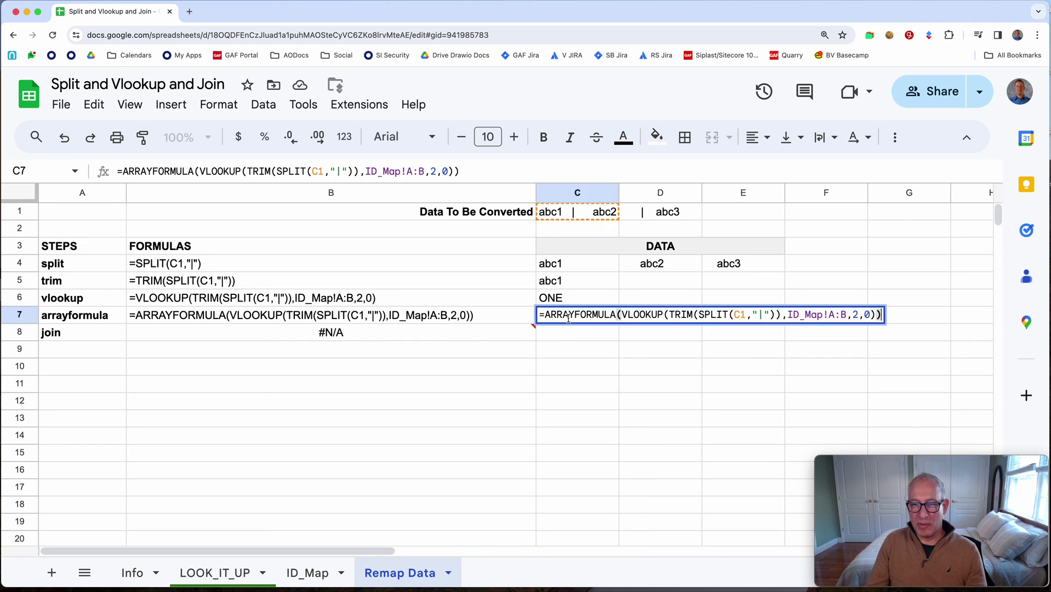
pyautogui.tripleClick(568, 317)
pyautogui.hotkey('ctrl', 'c')
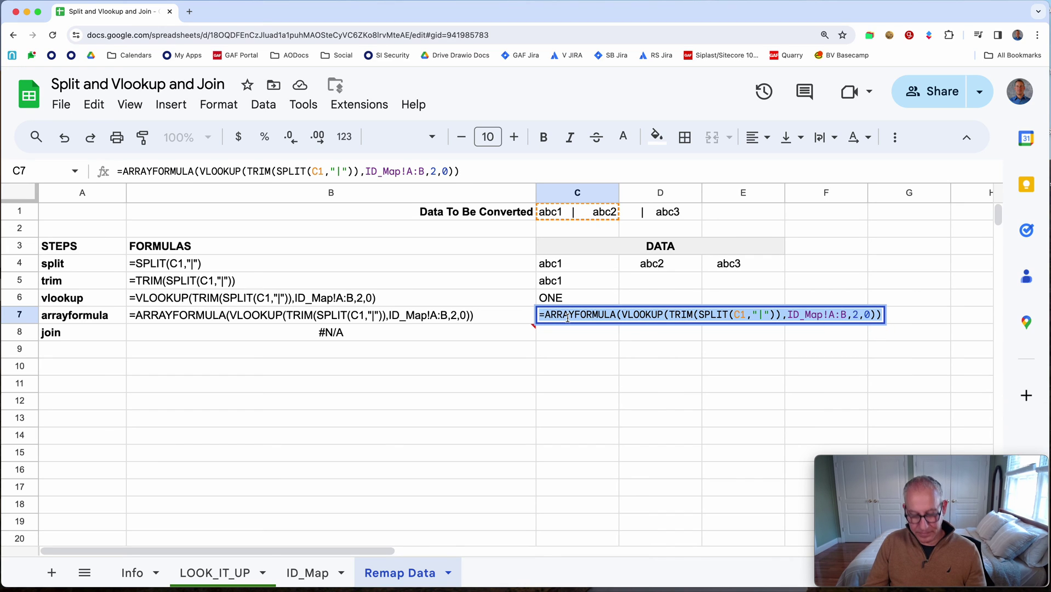
pyautogui.press('Return')
pyautogui.doubleClick(575, 332)
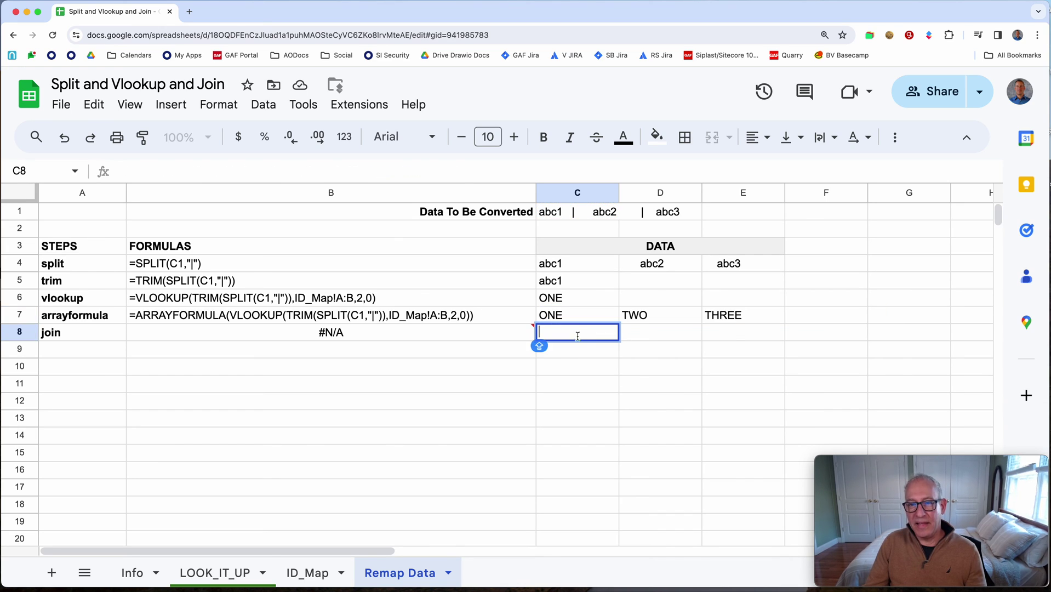
pyautogui.hotkey('ctrl', 'v')
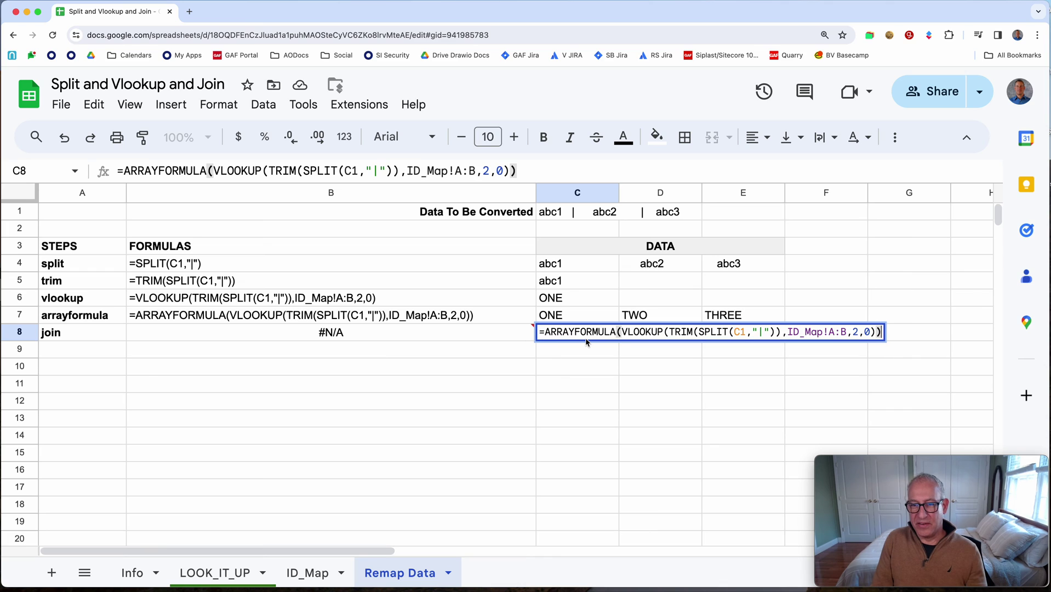
# - Wrap the formula in C8 in JOIN with the delimiter "|" so it reads =JOIN("|",ARRAYFORMULA(VLOOKUP(TRIM(SPLIT(C1,"|")),ID_Map!A:B,2,0)))
pyautogui.write('JOIN(')
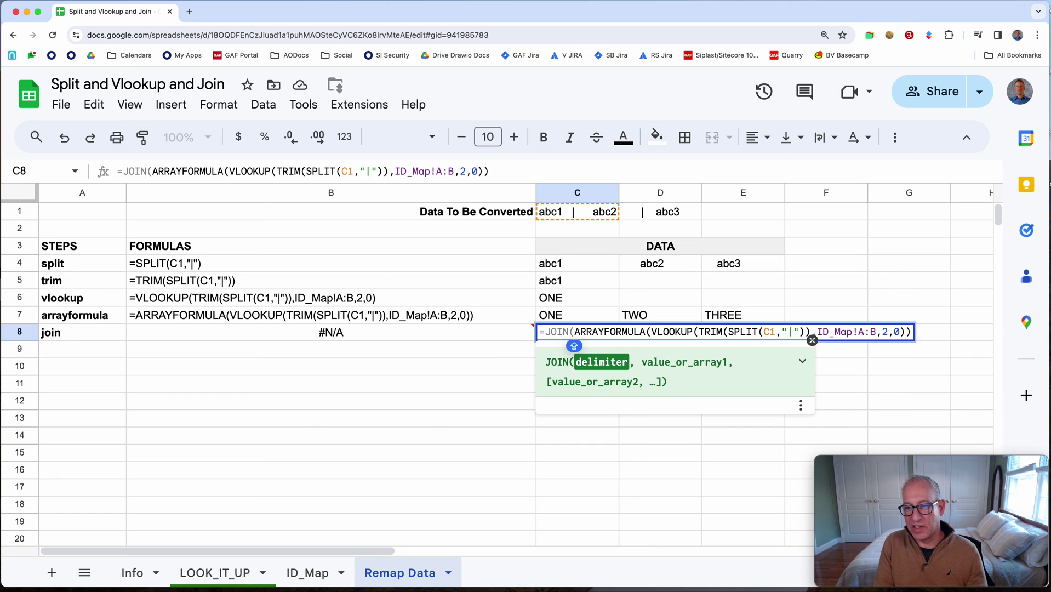
pyautogui.write('"|')
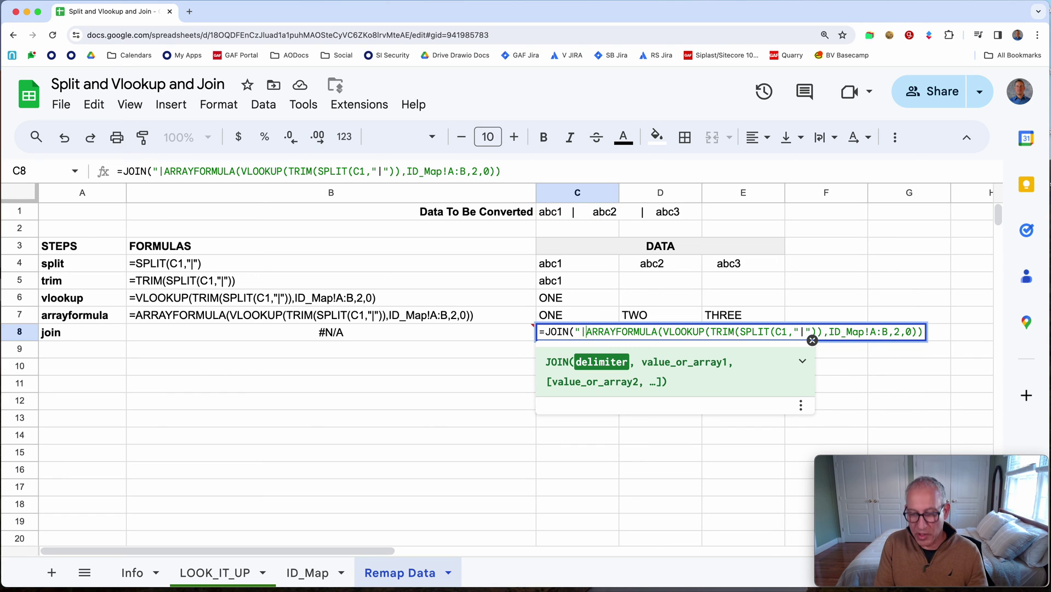
pyautogui.write('",')
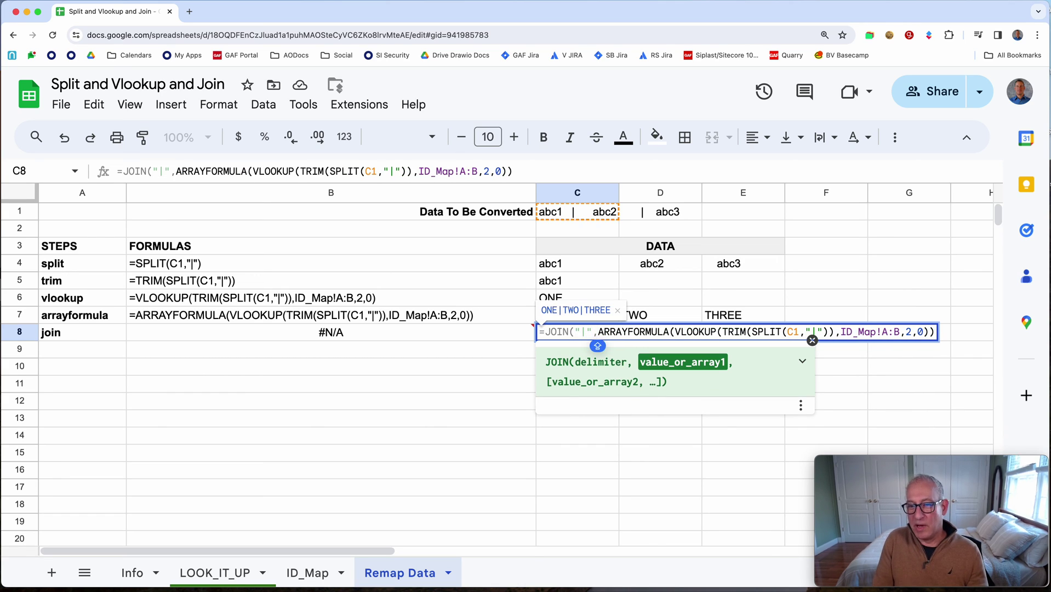
pyautogui.press('Right')
pyautogui.press('Right')
pyautogui.press('Right')
pyautogui.press('super+Right')
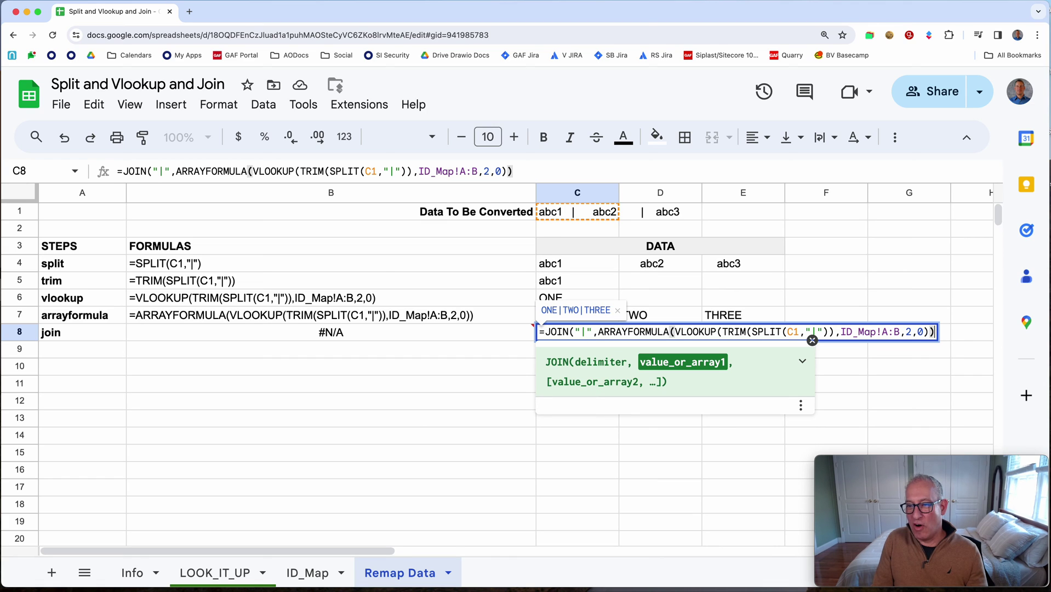
pyautogui.write(')')
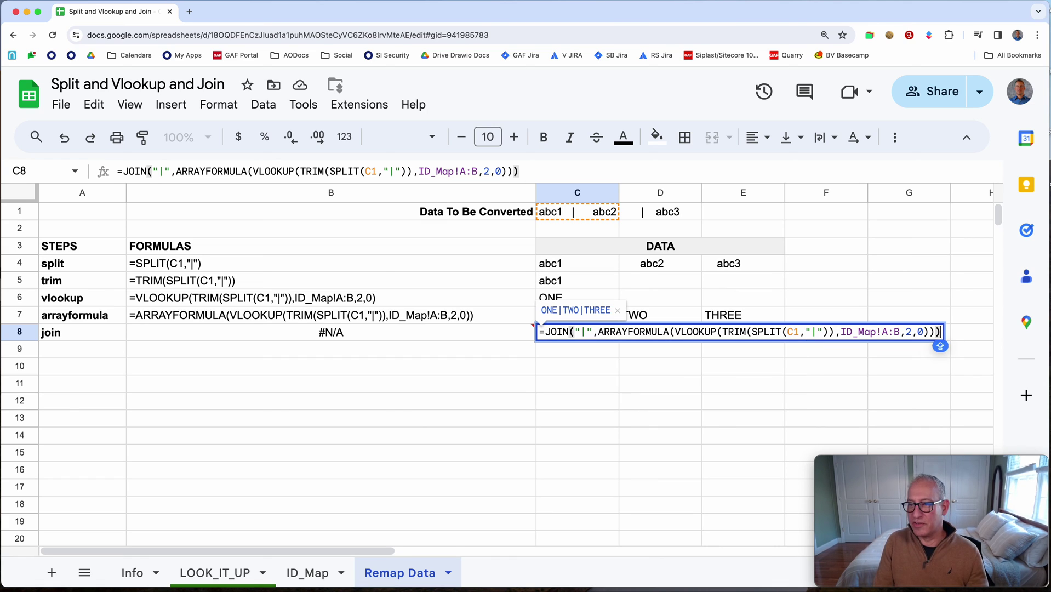
pyautogui.press('Return')
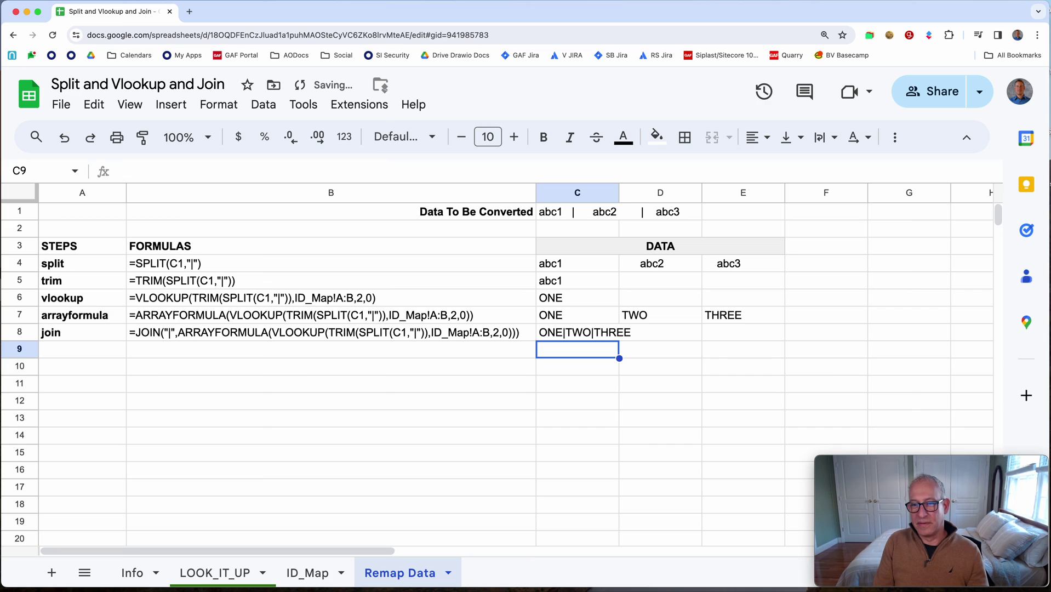
# - Copy the full JOIN formula text from C8 of the Remap Data sheet into cell B2 under New IDs on the LOOK_IT_UP sheet
pyautogui.click(577, 332)
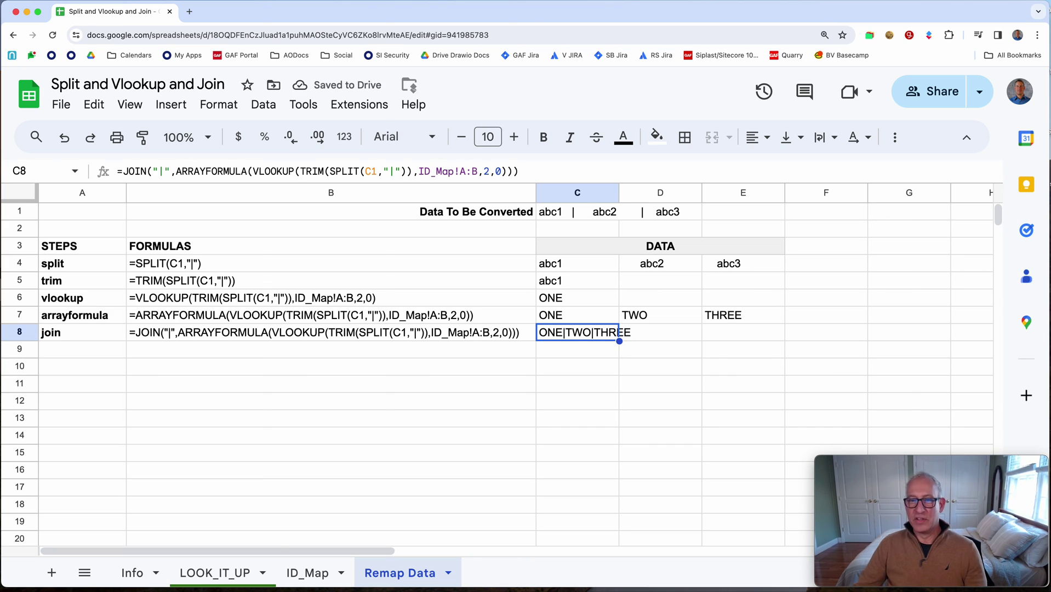
pyautogui.click(529, 171)
pyautogui.press('super+a')
pyautogui.press('super+c')
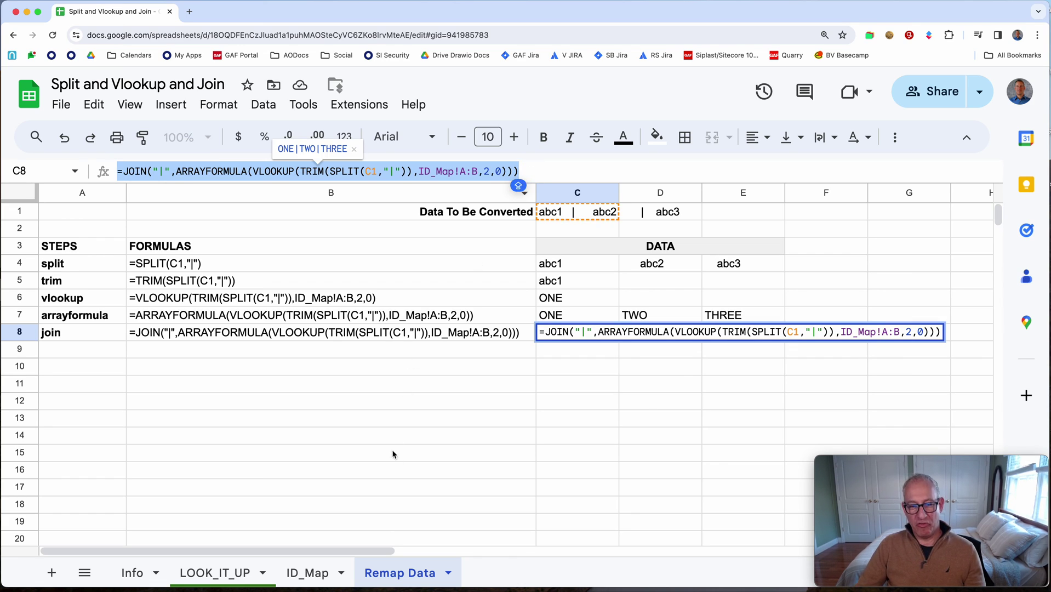
pyautogui.click(245, 571)
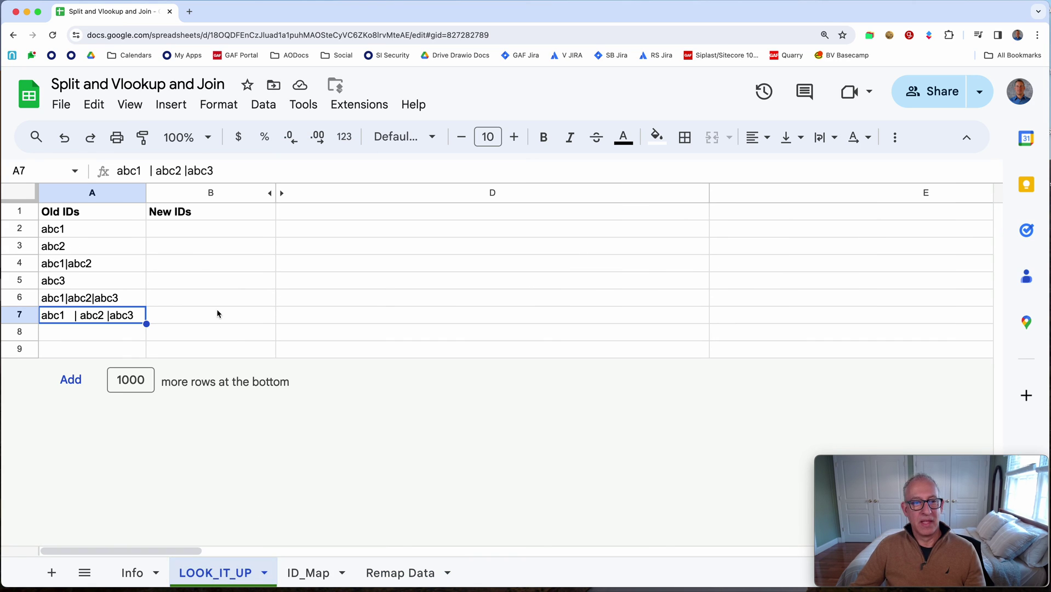
pyautogui.doubleClick(208, 232)
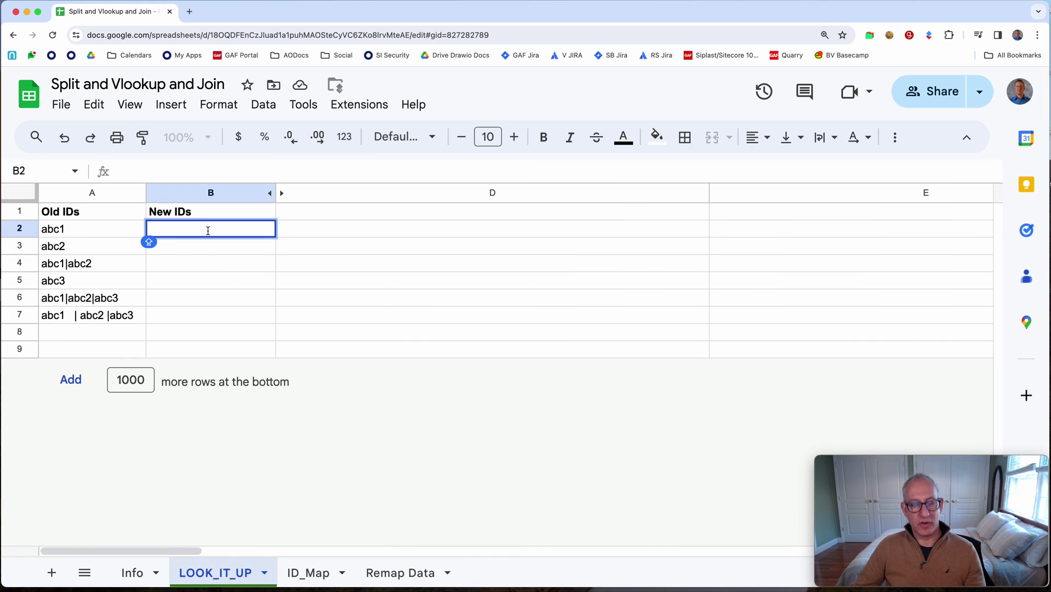
pyautogui.press('super+v')
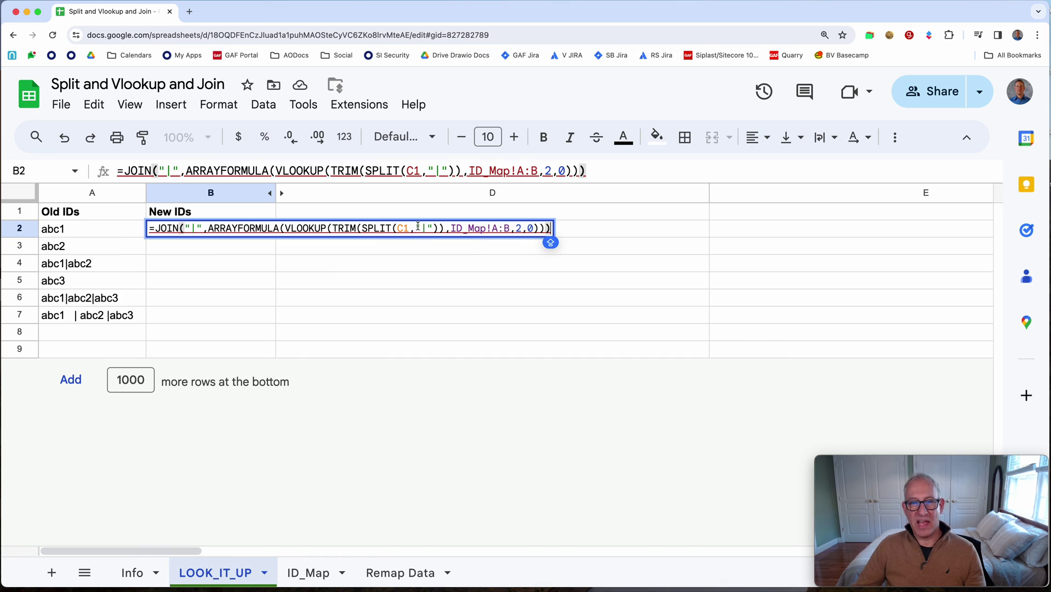
# - Change the SPLIT reference in B2 to A2 so the formula reads =JOIN("|",ARRAYFORMULA(VLOOKUP(TRIM(SPLIT(A2,"|")),ID_Map!A:B,2,0)))
pyautogui.click(401, 230)
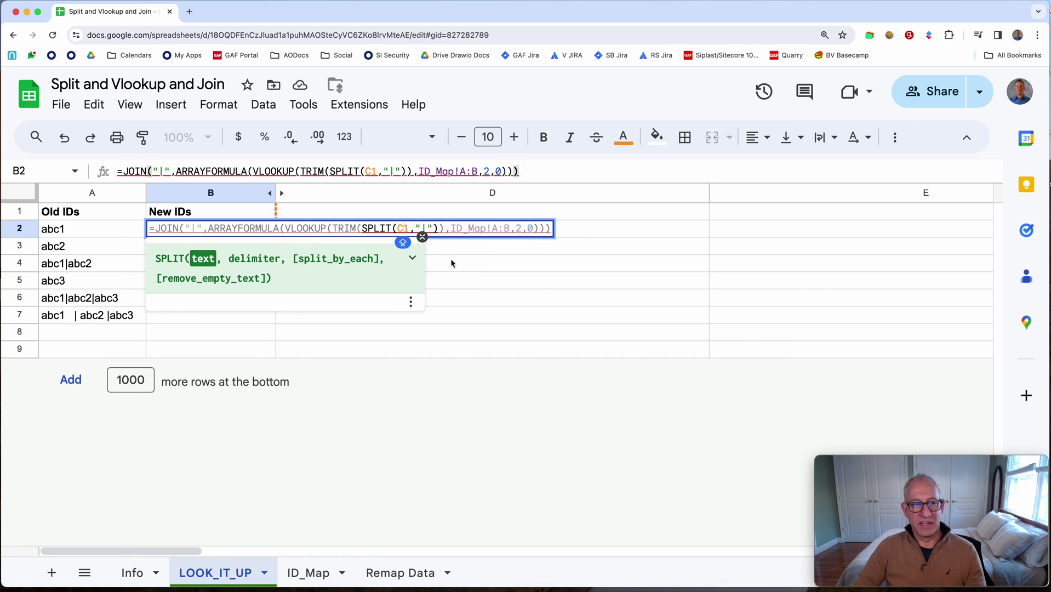
pyautogui.press('Right')
pyautogui.hotkey('shift', 'Left')
pyautogui.hotkey('shift', 'Left')
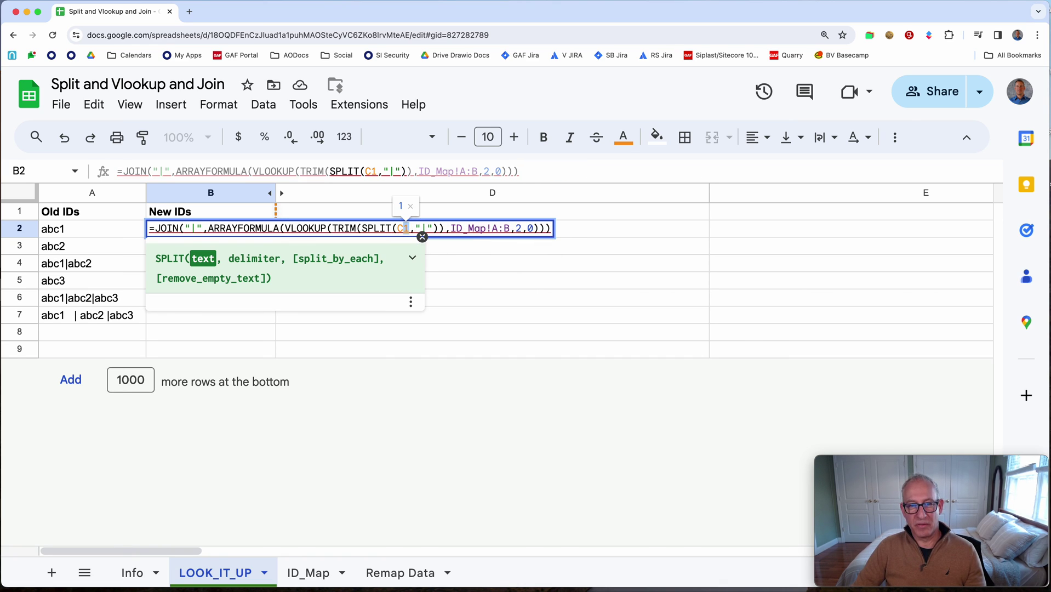
pyautogui.write('A2')
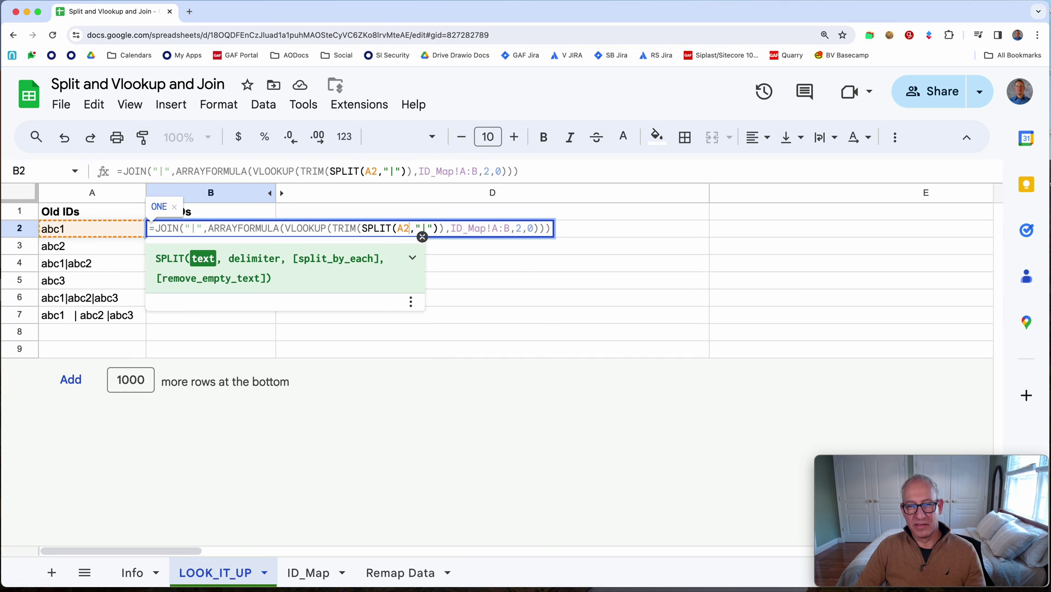
pyautogui.press('Return')
# - Fill the formula from B2 down through B7 so every row of Old IDs gets its New IDs
pyautogui.press('Up')
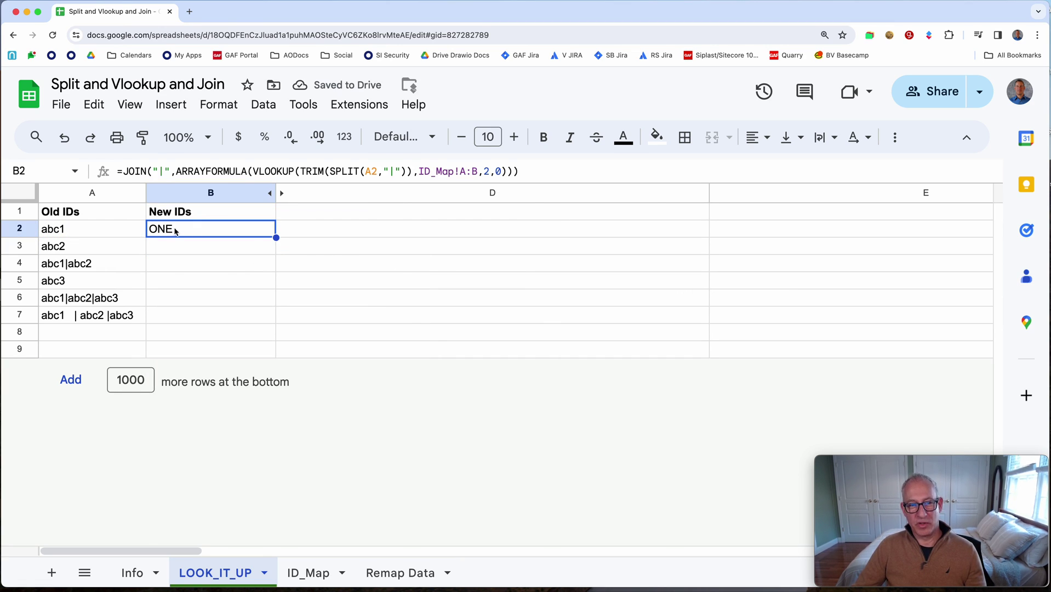
pyautogui.moveTo(276, 238); pyautogui.dragTo(268, 316)
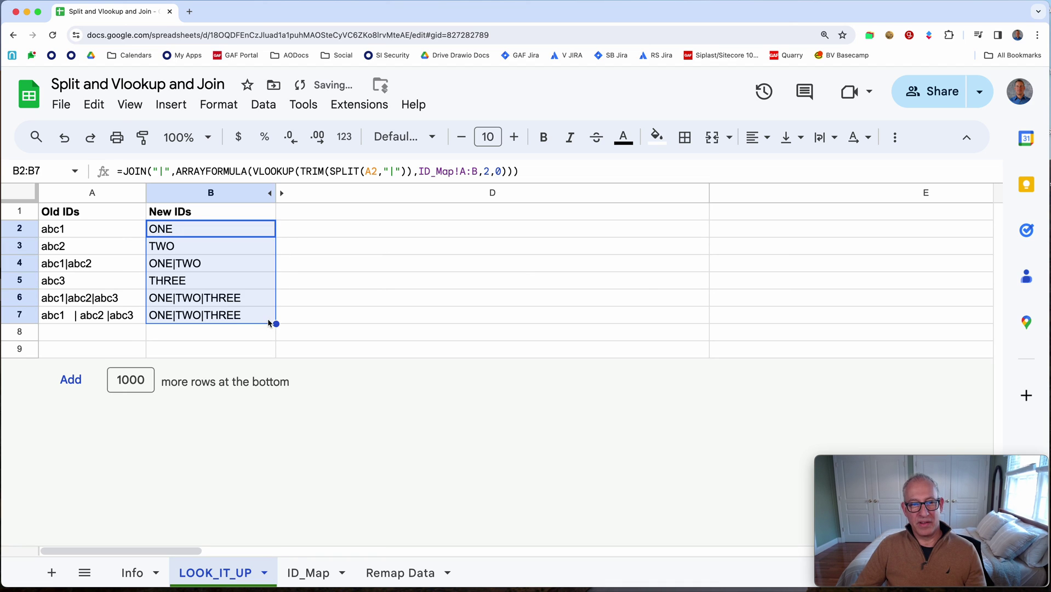
pyautogui.click(204, 330)
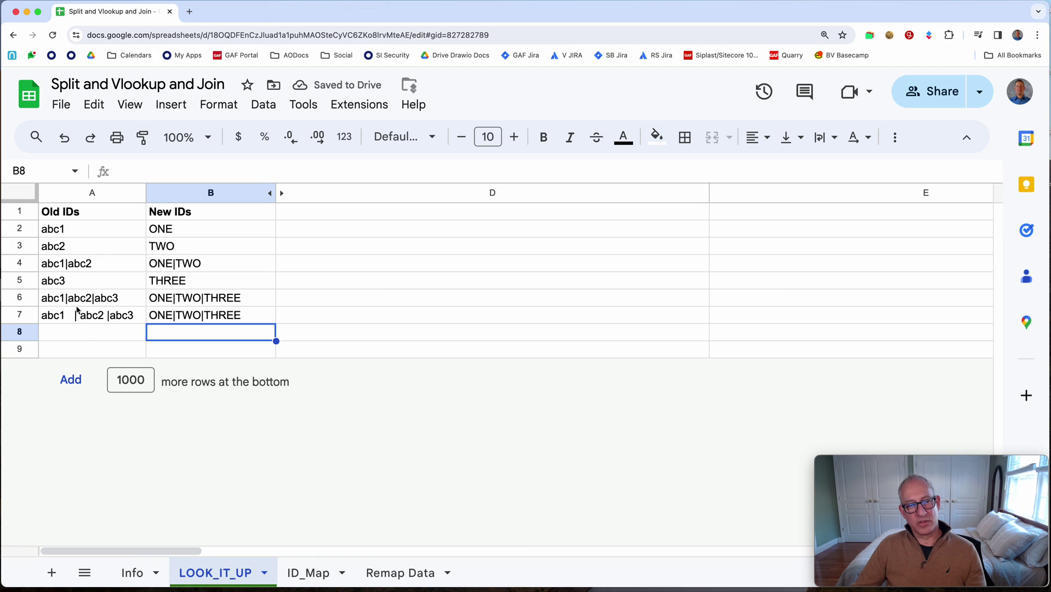